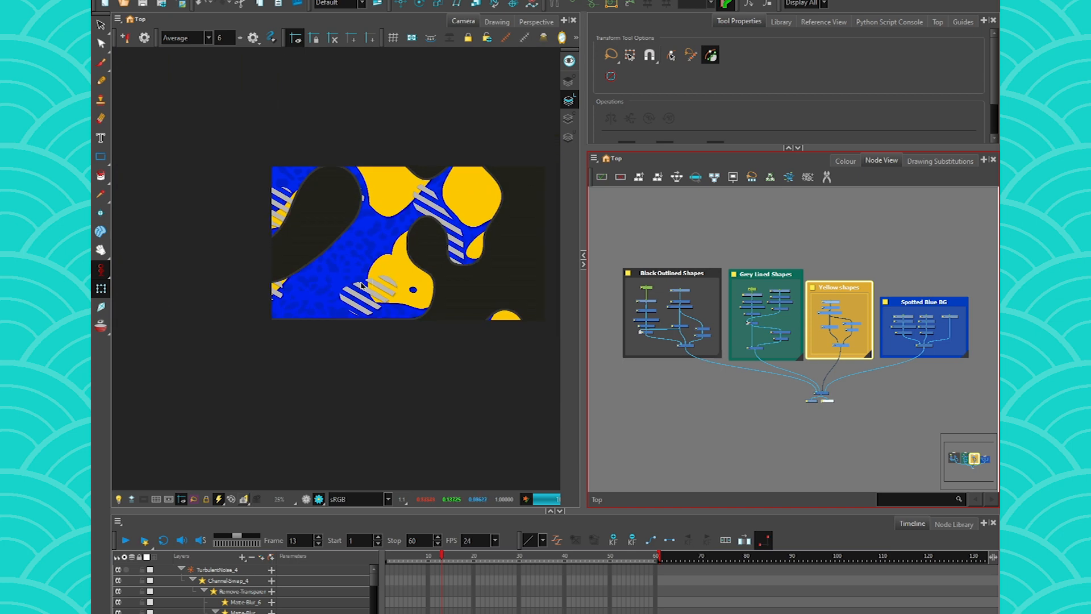
Examine the finished layered pattern at several frames and the node groups that build it.
left_click_drag(288, 276, 329, 269)
left_click_drag(284, 232, 280, 233)
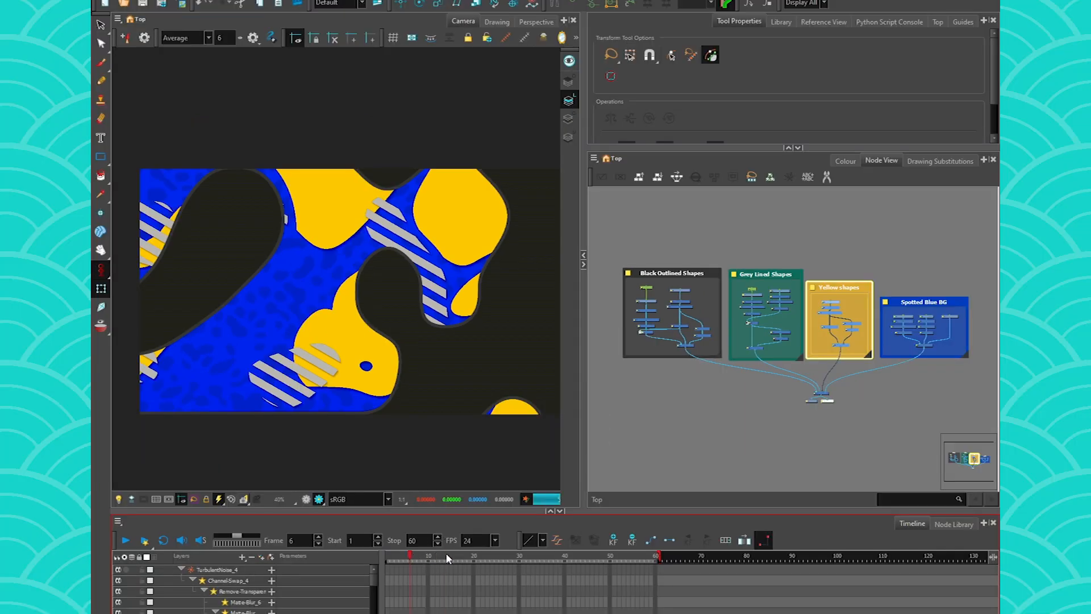
left_click(449, 554)
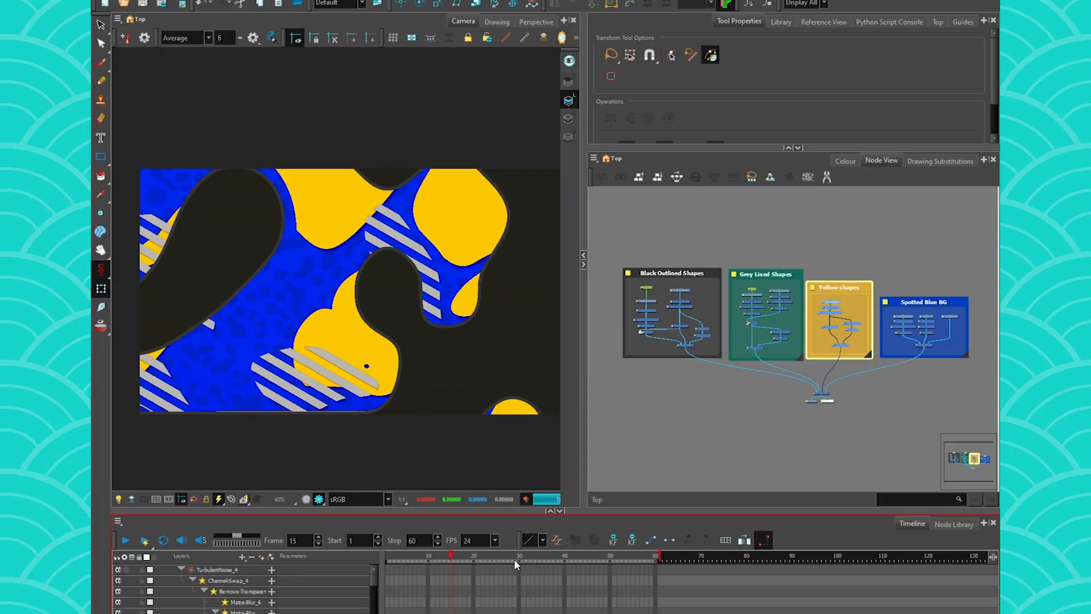
left_click(437, 555)
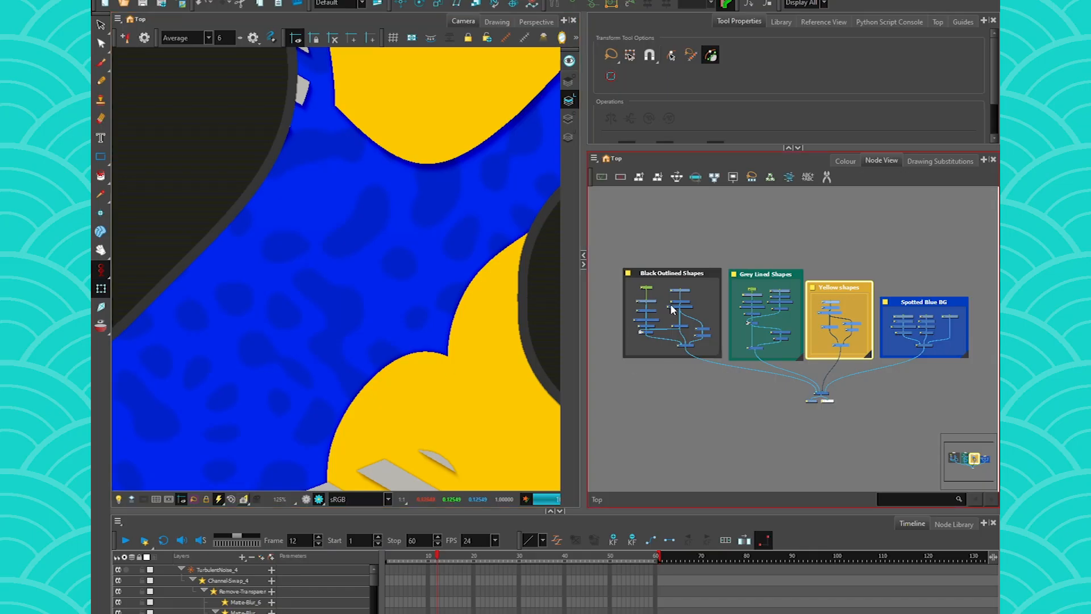
scroll(636, 307, "up", 10)
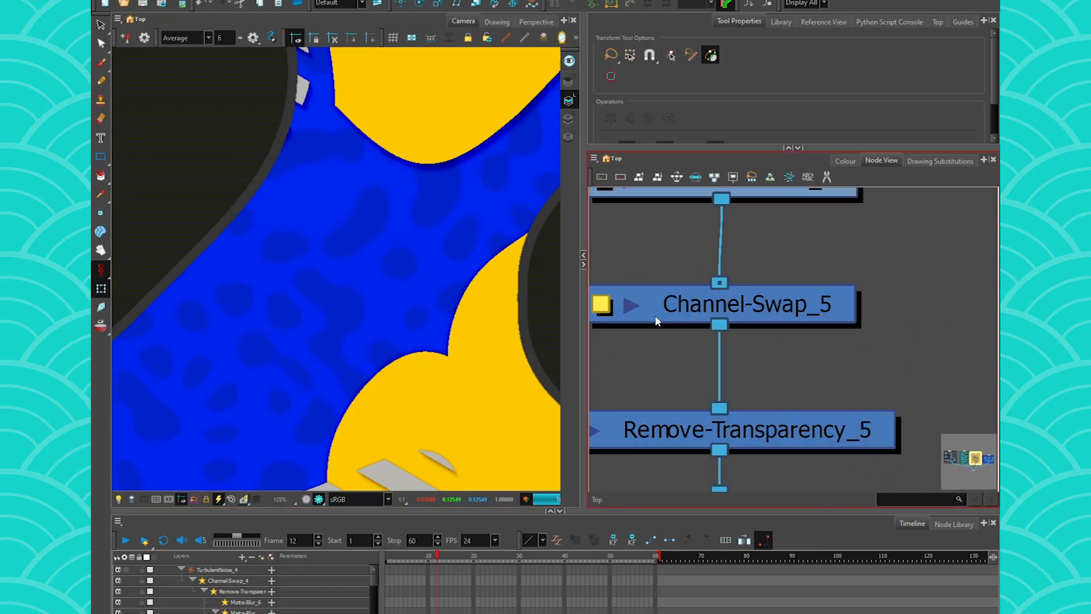
left_click_drag(687, 333, 743, 366)
left_click_drag(652, 333, 655, 331)
scroll(656, 332, "down", 1)
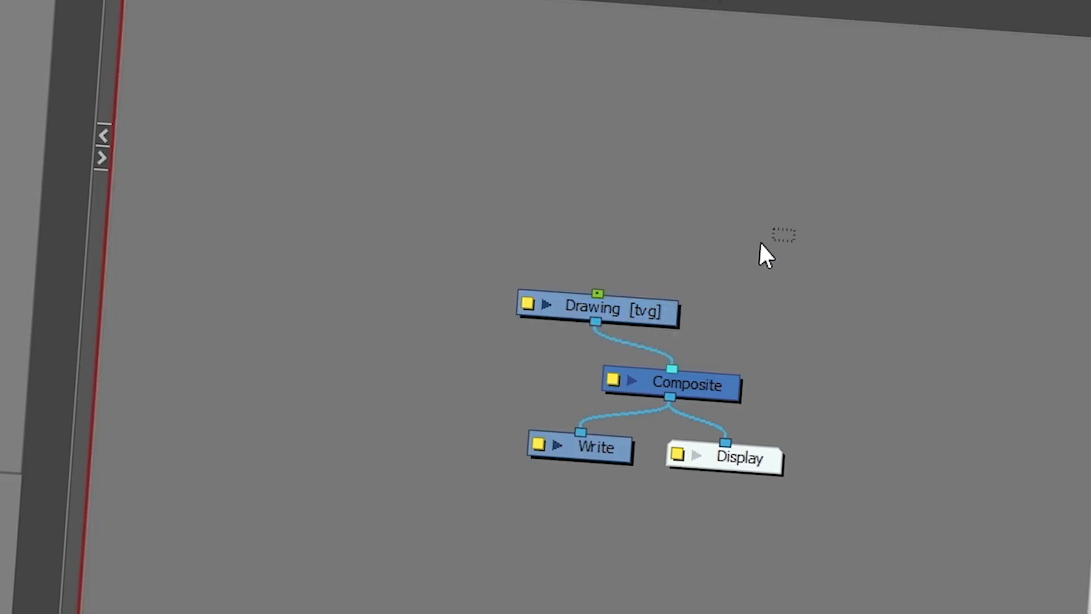
Delete the default Drawing node from the node network.
left_click(763, 310)
key("Delete")
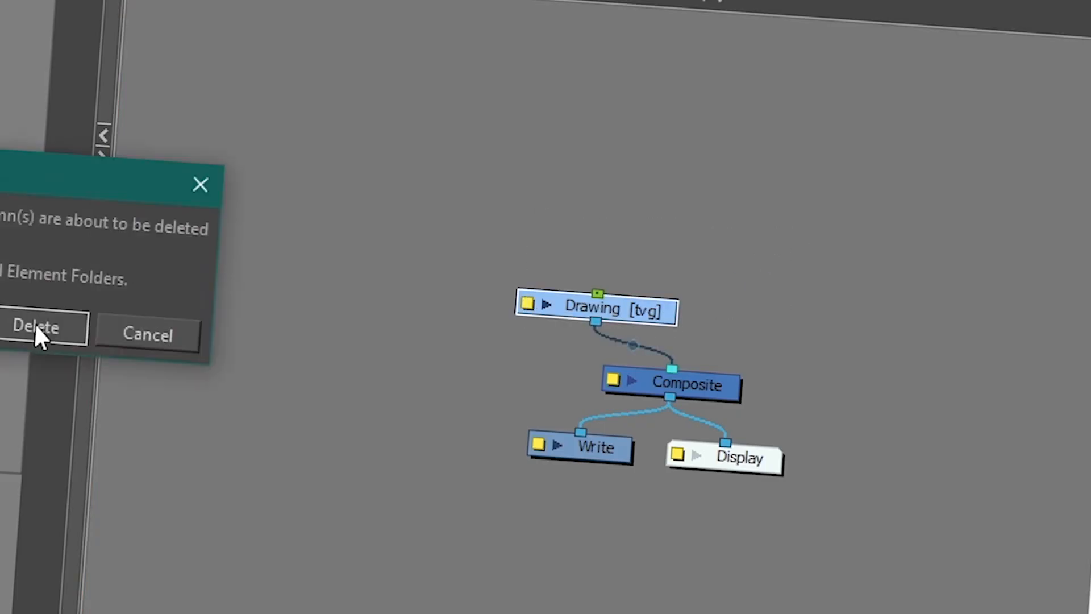
left_click(36, 322)
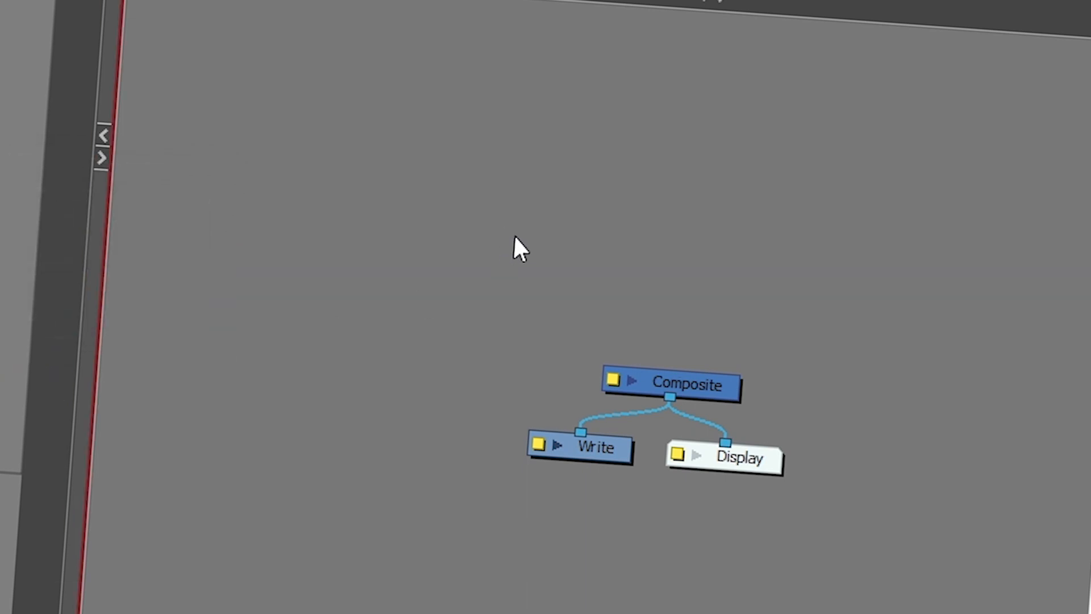
Add a Turbulent Noise generator node above the Composite.
key("Tab")
type("tur")
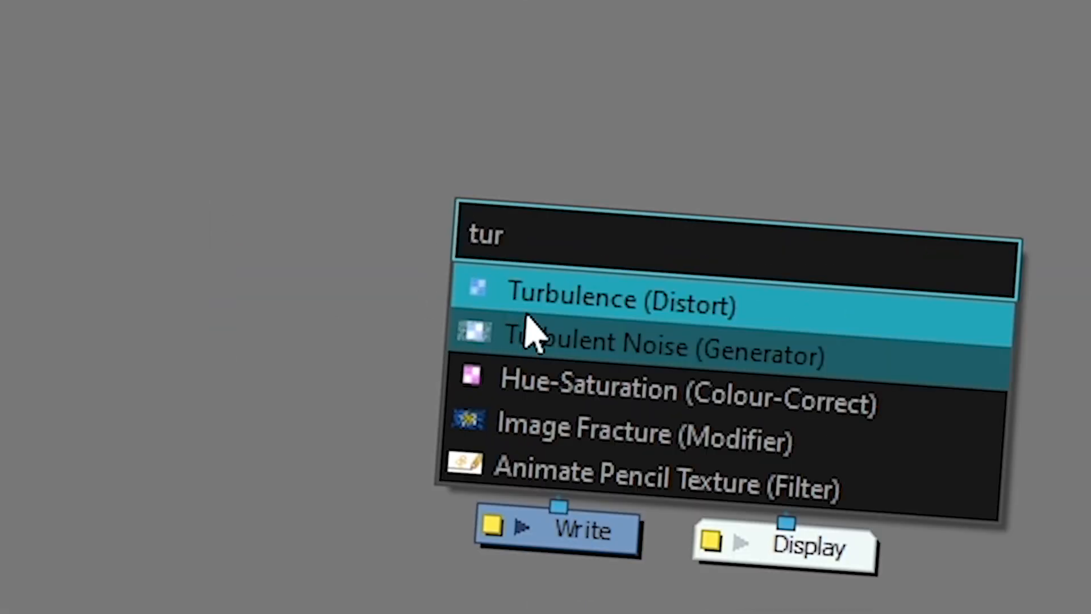
left_click(531, 335)
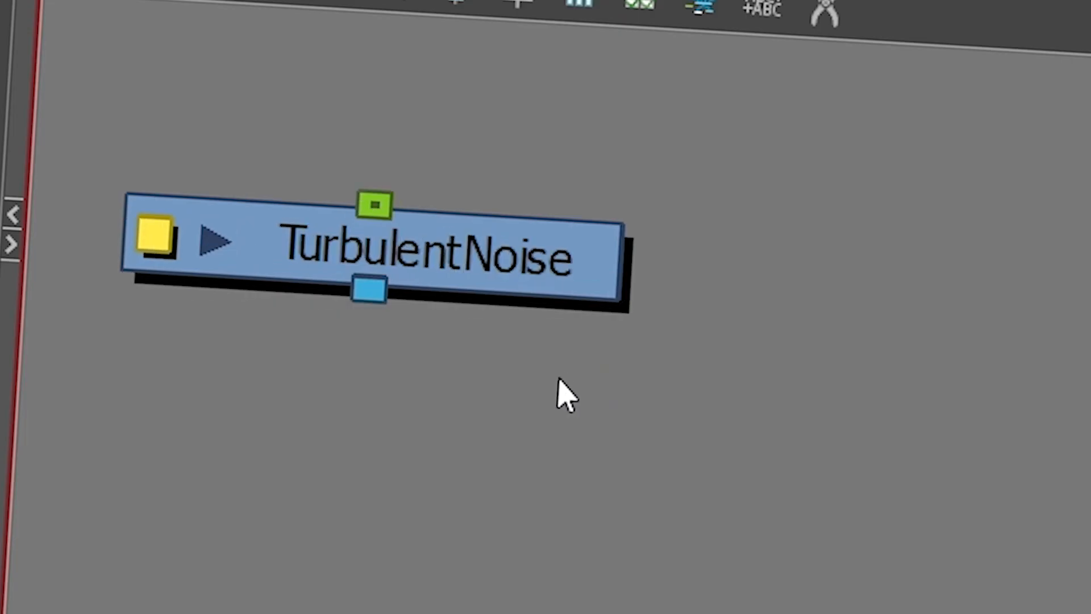
Add a Turbulence distort node next to the TurbulentNoise node.
key("Tab")
type("turb")
left_click(721, 483)
left_click_drag(883, 392, 914, 419)
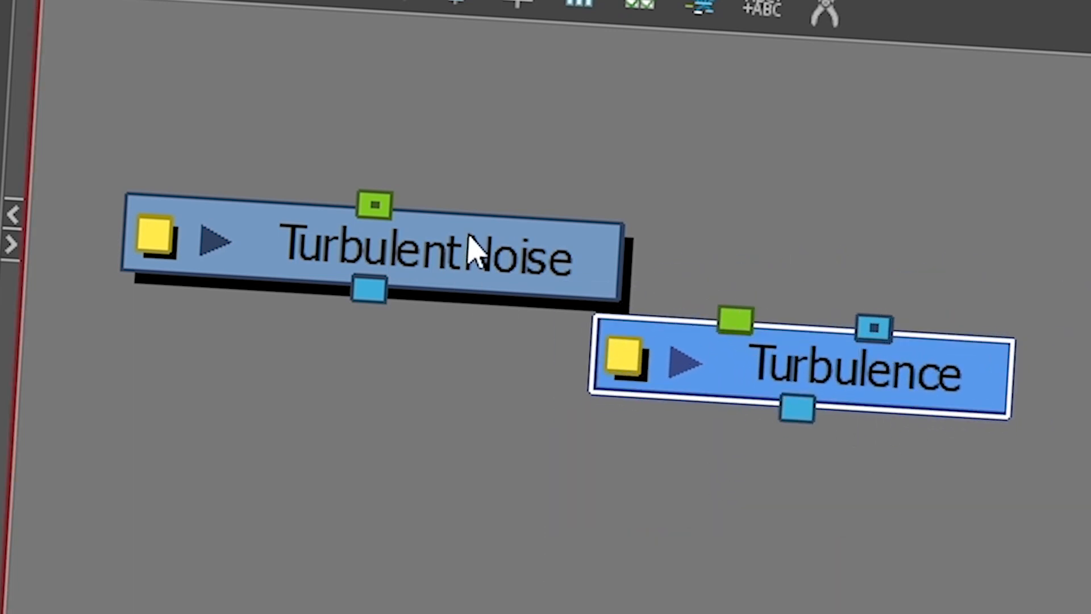
left_click_drag(469, 237, 485, 199)
left_click_drag(909, 387, 502, 464)
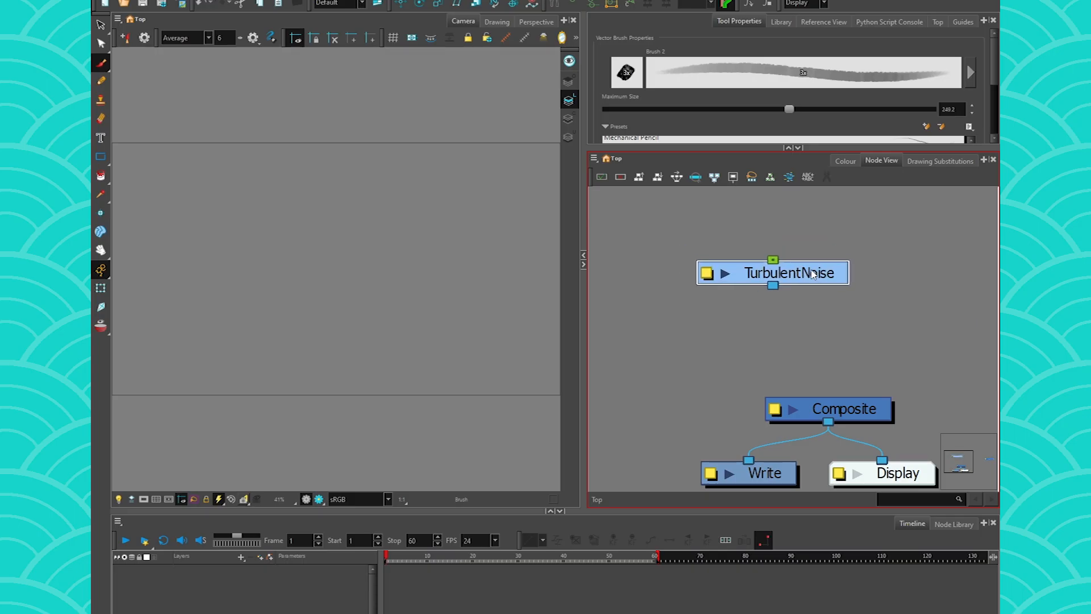
Connect TurbulentNoise to the Composite, align it above that node, and switch the camera to Render View.
left_click_drag(772, 286, 803, 393)
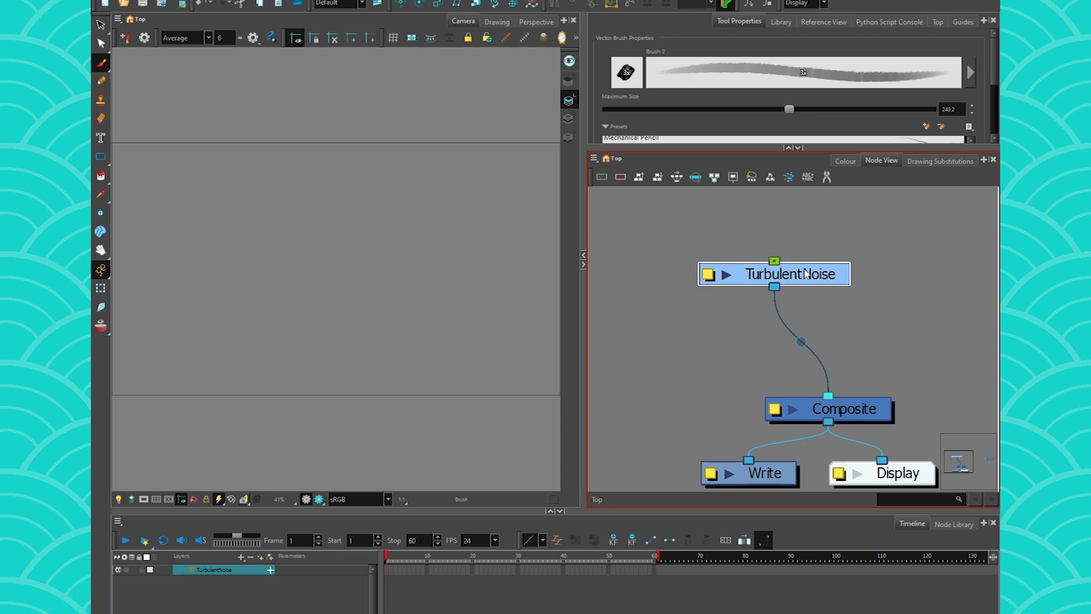
left_click_drag(803, 275, 857, 267)
left_click(377, 258)
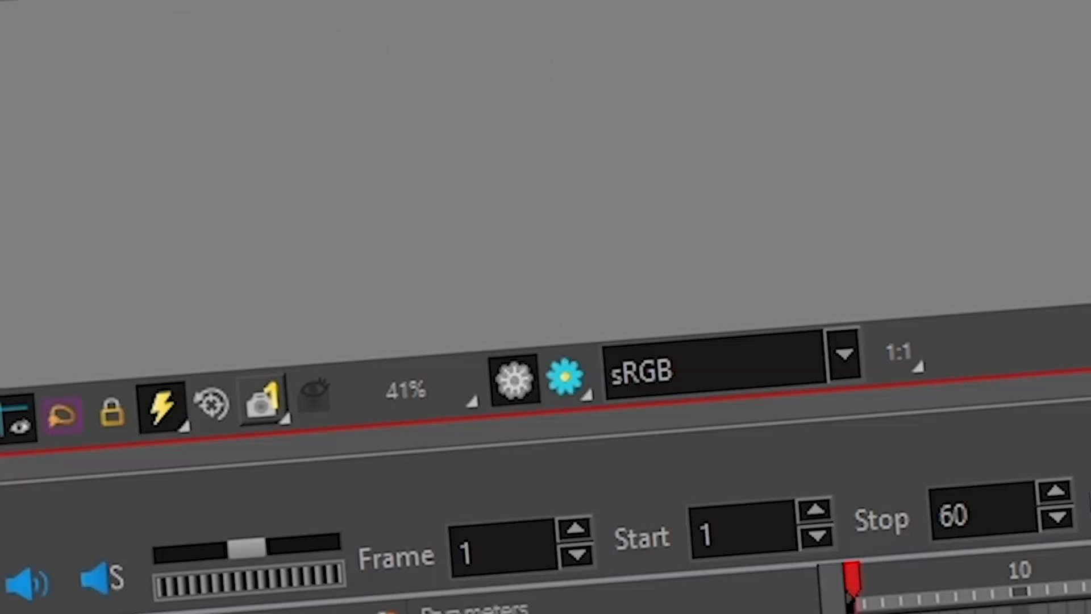
left_click(159, 561)
left_click(566, 395)
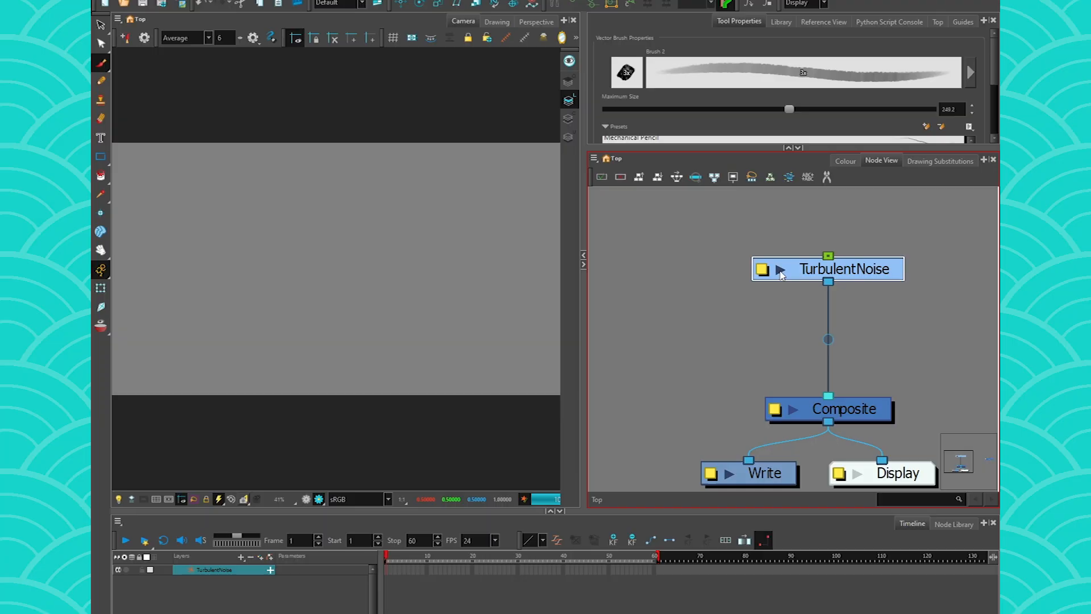
Set the TurbulentNoise node's locked xy frequency to 10.
left_click(781, 274)
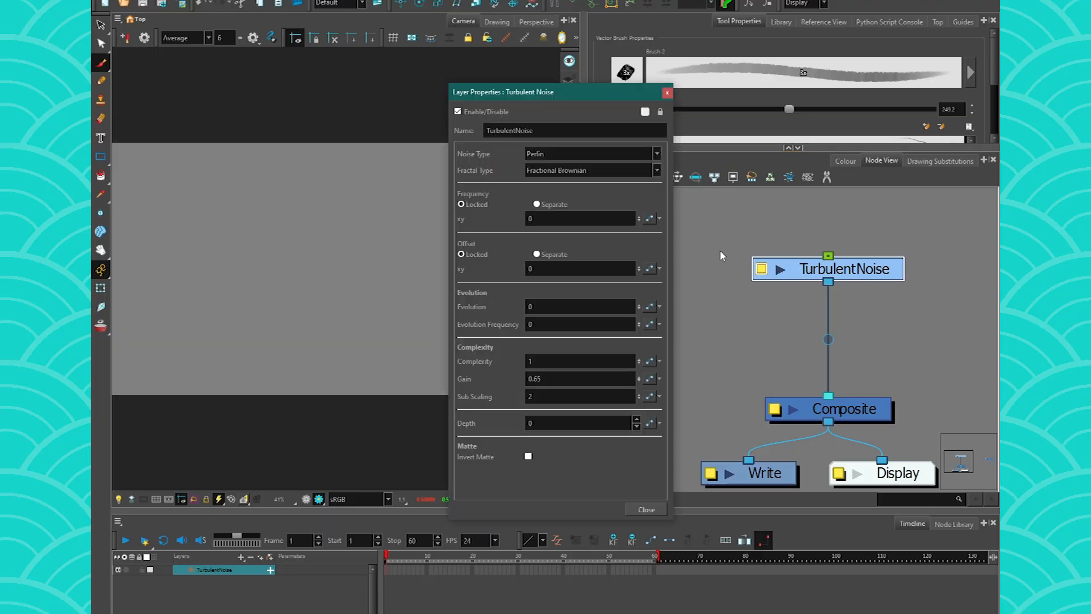
left_click(541, 218)
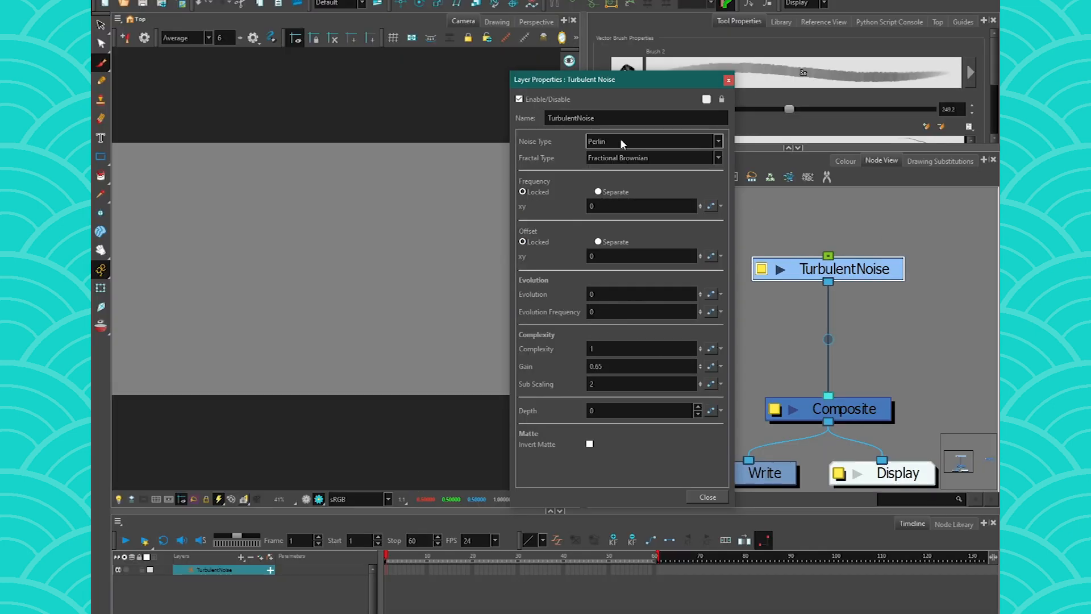
left_click(625, 206)
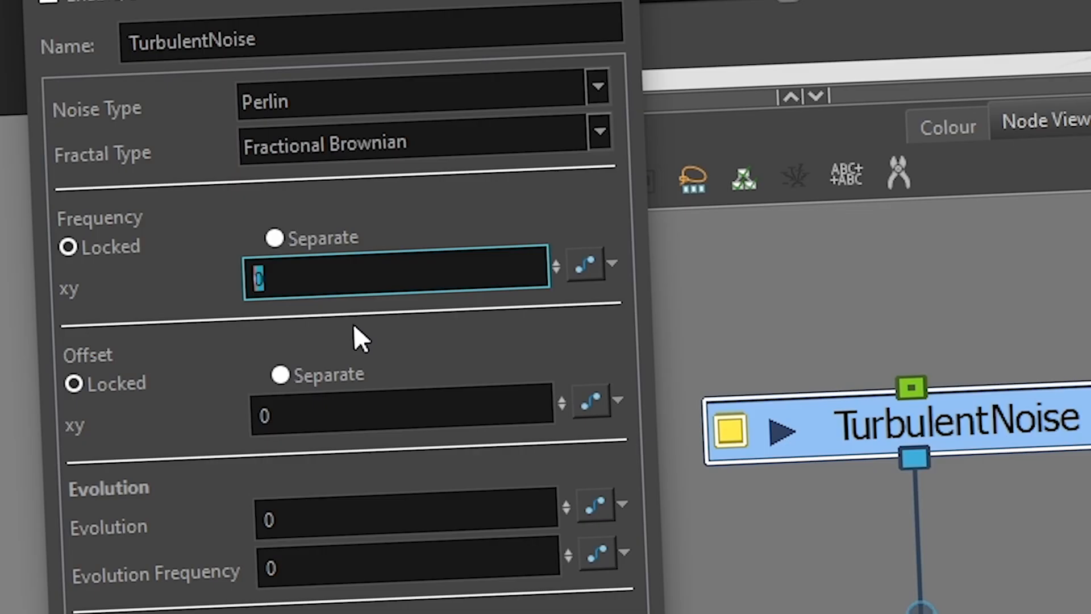
type("10")
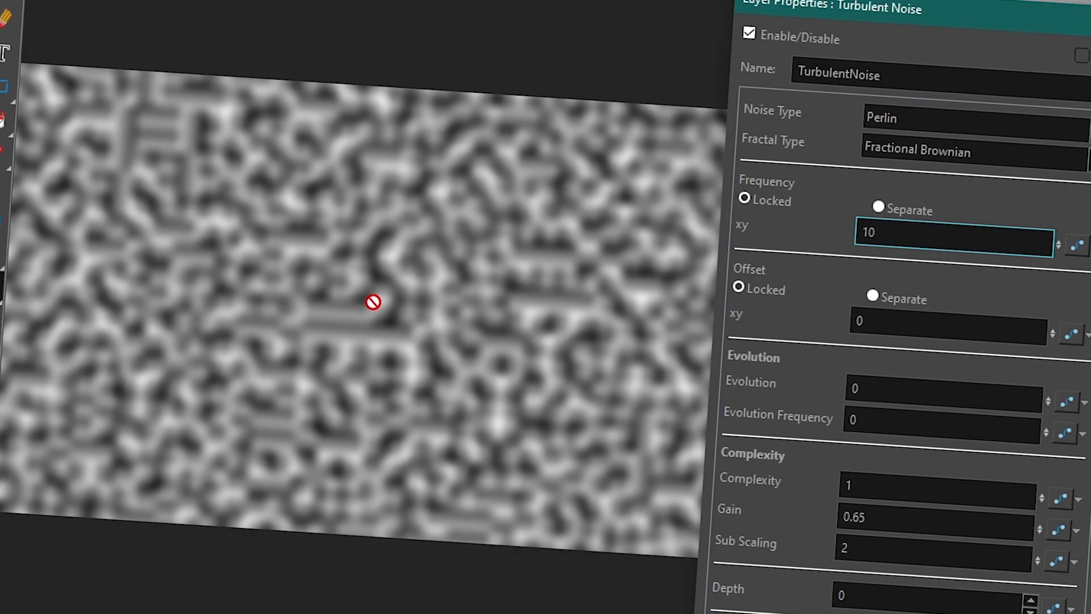
Try other noise types on TurbulentNoise, such as Simplex and Small Bumps.
scroll(878, 121, "down", 4)
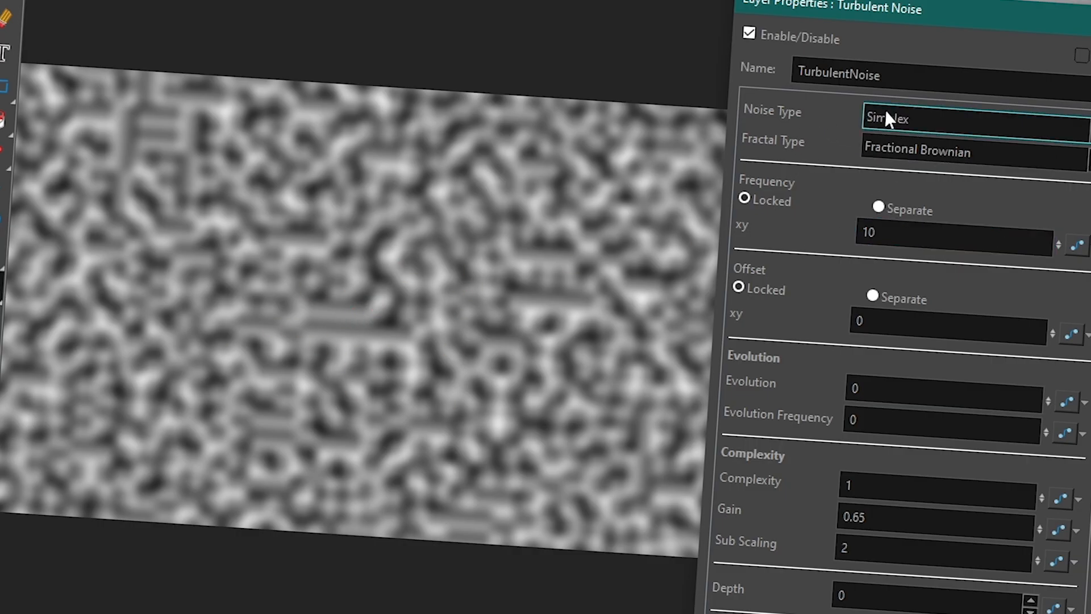
scroll(882, 119, "down", 1)
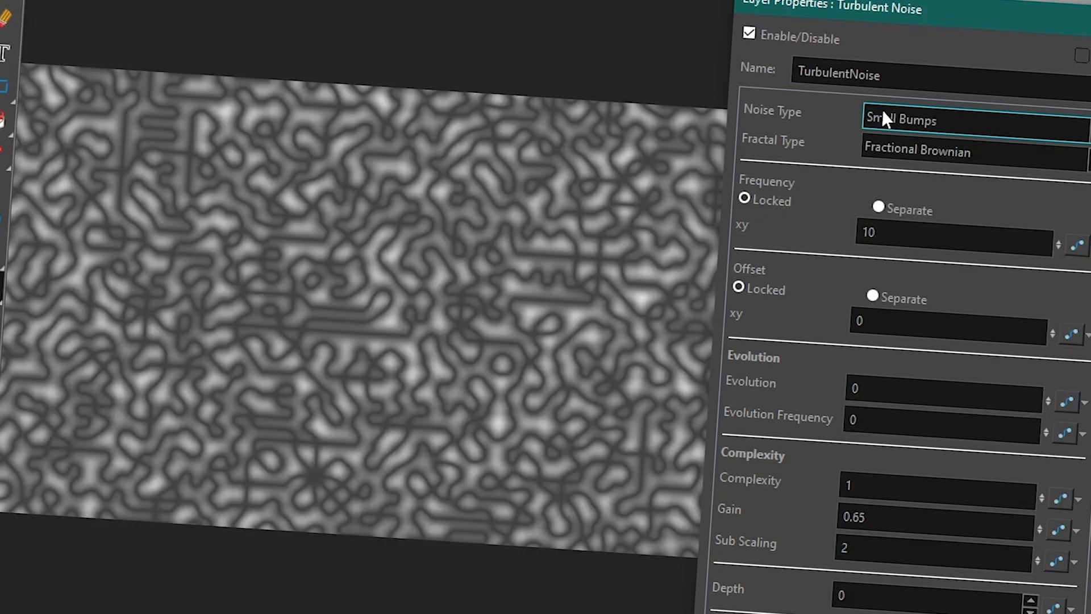
scroll(877, 118, "down", 1)
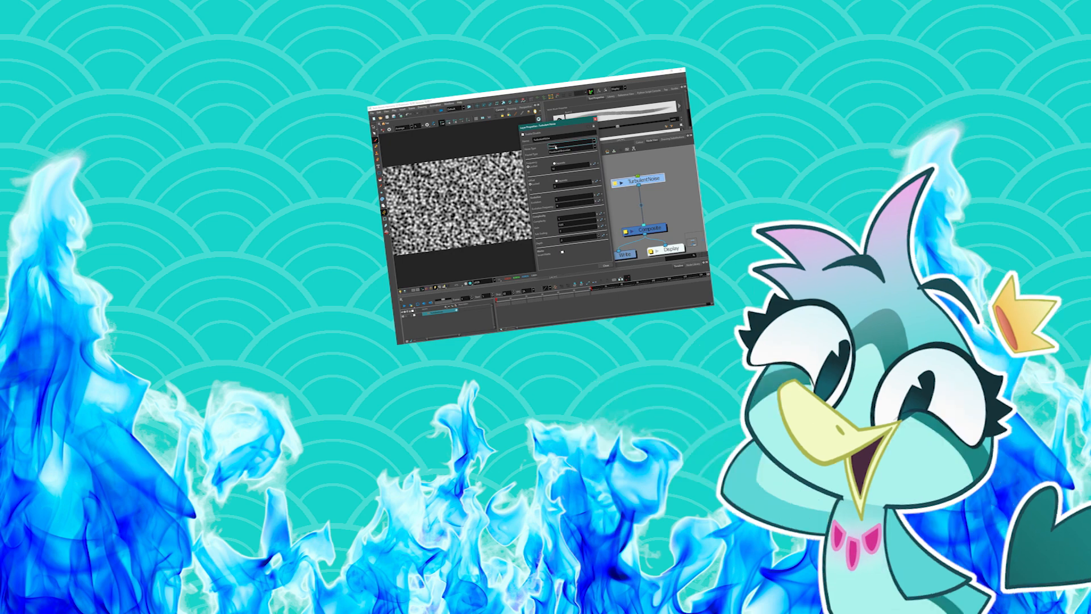
scroll(555, 148, "down", 1)
scroll(555, 148, "down", 2)
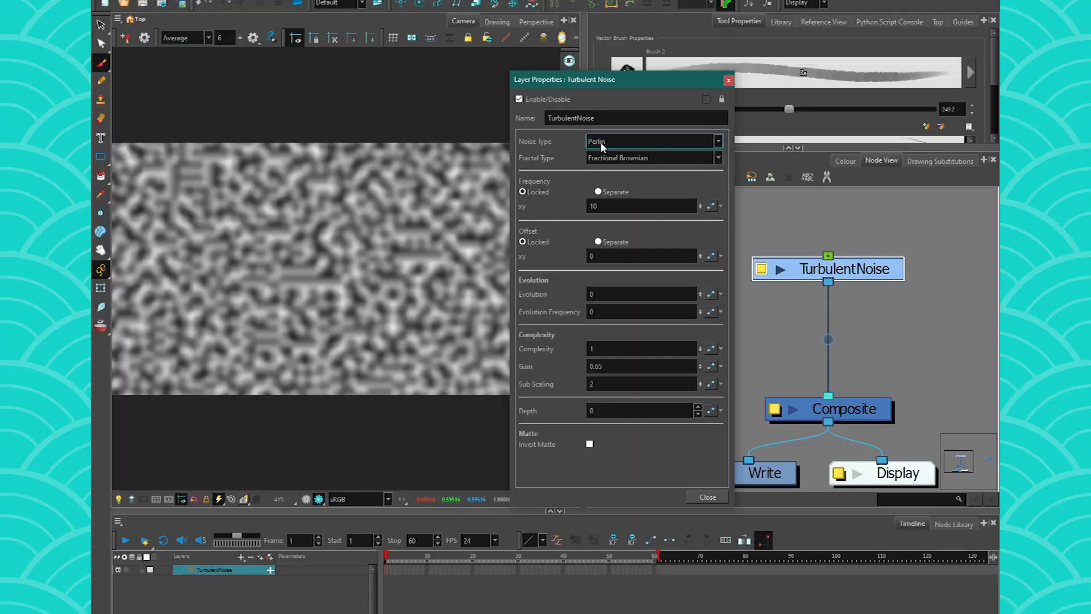
Try fractal types such as Invert Threshold with the Simplex and Perlin noise types.
scroll(601, 145, "down", 1)
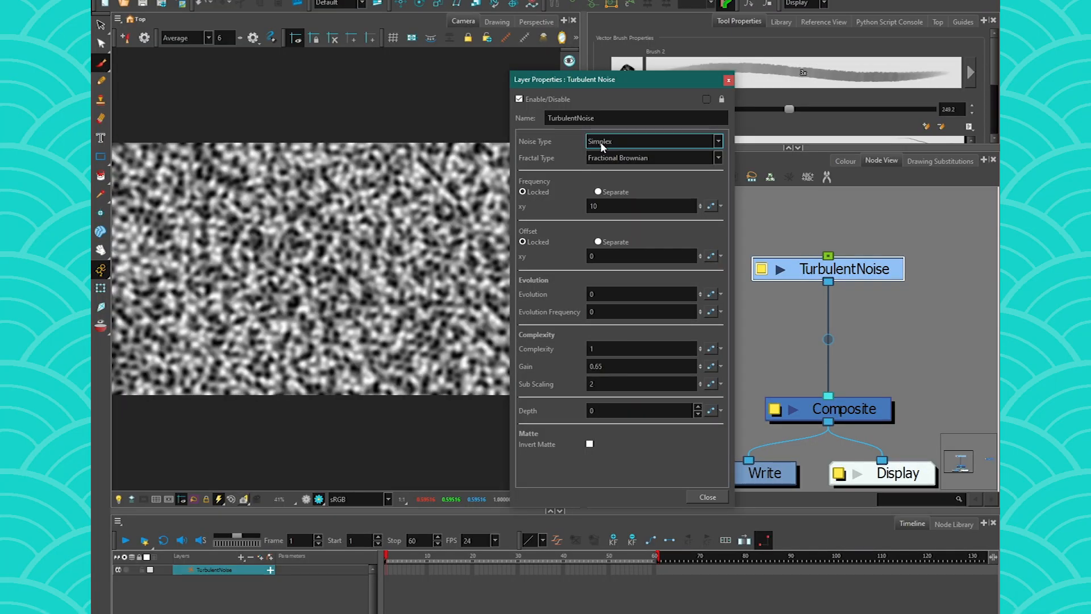
scroll(596, 157, "down", 1)
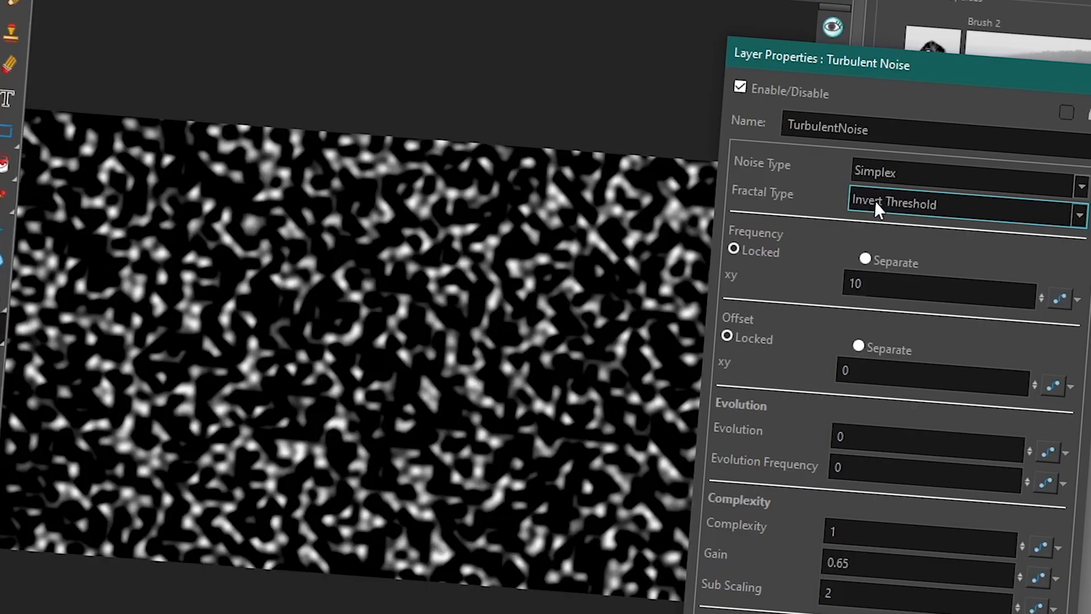
scroll(875, 208, "down", 1)
scroll(875, 200, "up", 1)
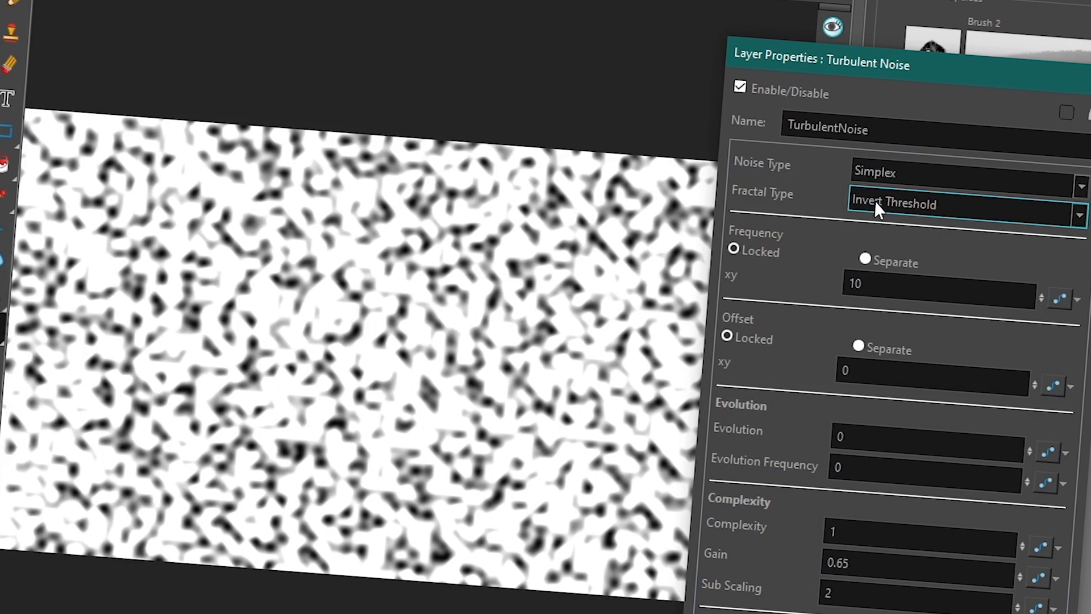
scroll(880, 170, "up", 1)
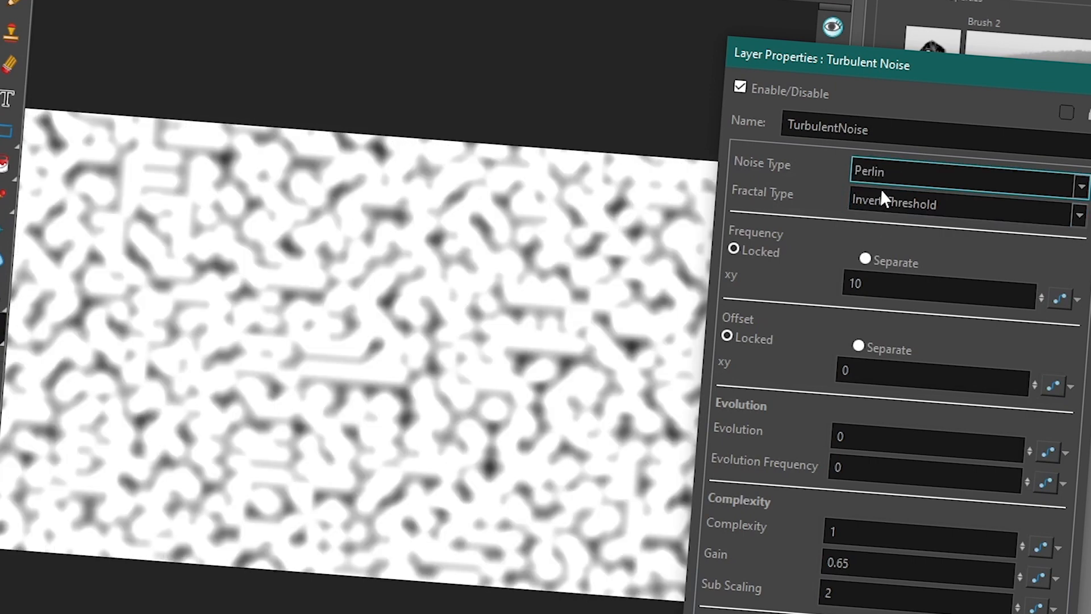
scroll(872, 203, "up", 1)
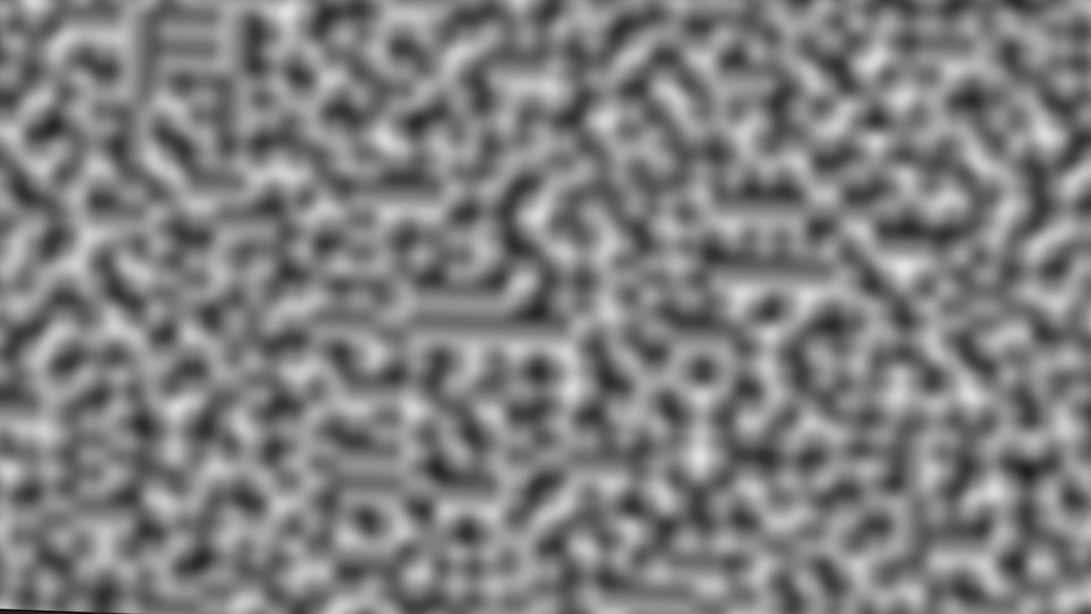
Add a Colour-Card node and connect it to the Composite to the right of the TurbulentNoise connection.
key("Return")
type("col")
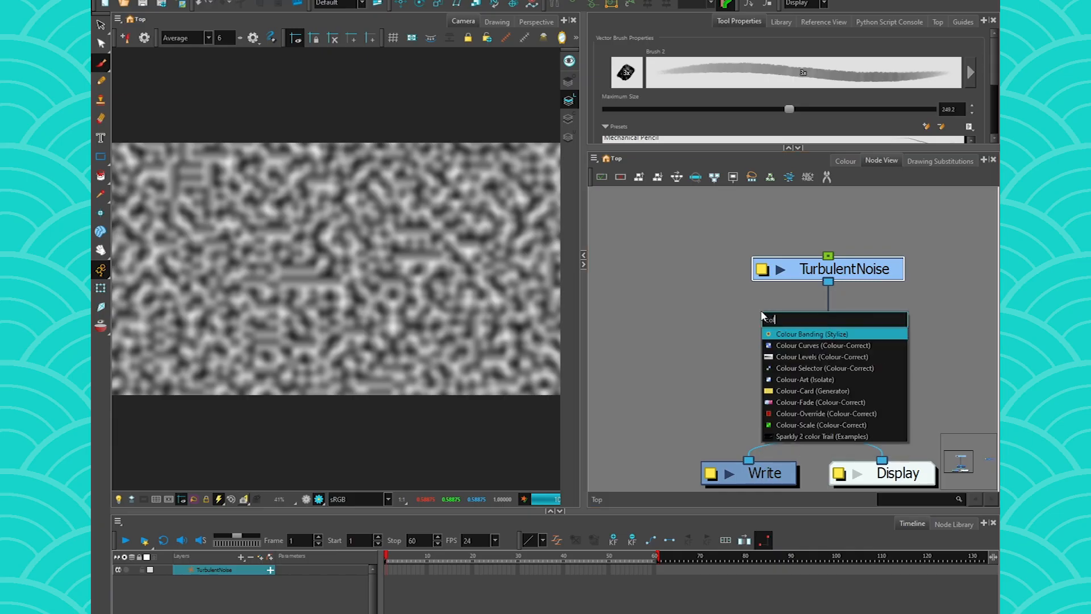
left_click(803, 392)
left_click_drag(854, 300, 964, 313)
left_click_drag(806, 395, 850, 395)
Set the Colour-Card's colour to pink with R 255, G 78, B 255.
left_click(881, 308)
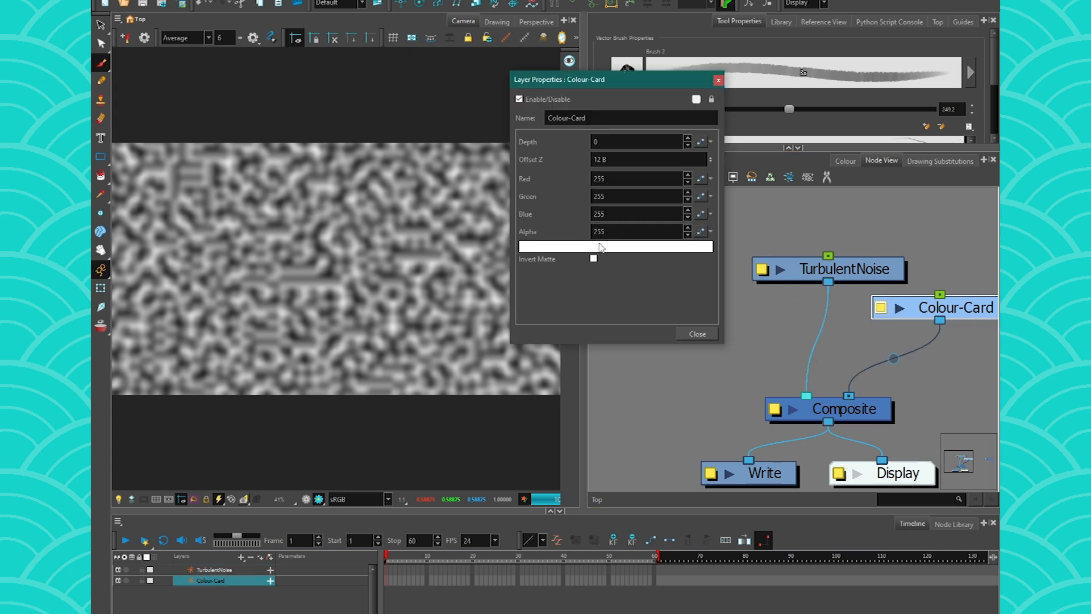
left_click(601, 250)
left_click_drag(472, 269, 470, 227)
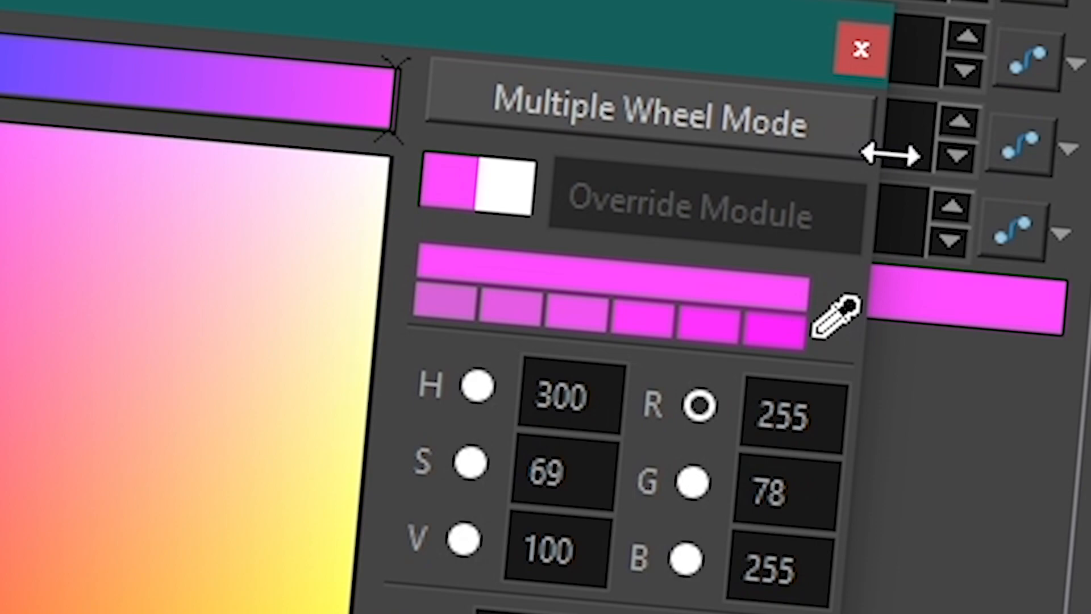
left_click(851, 59)
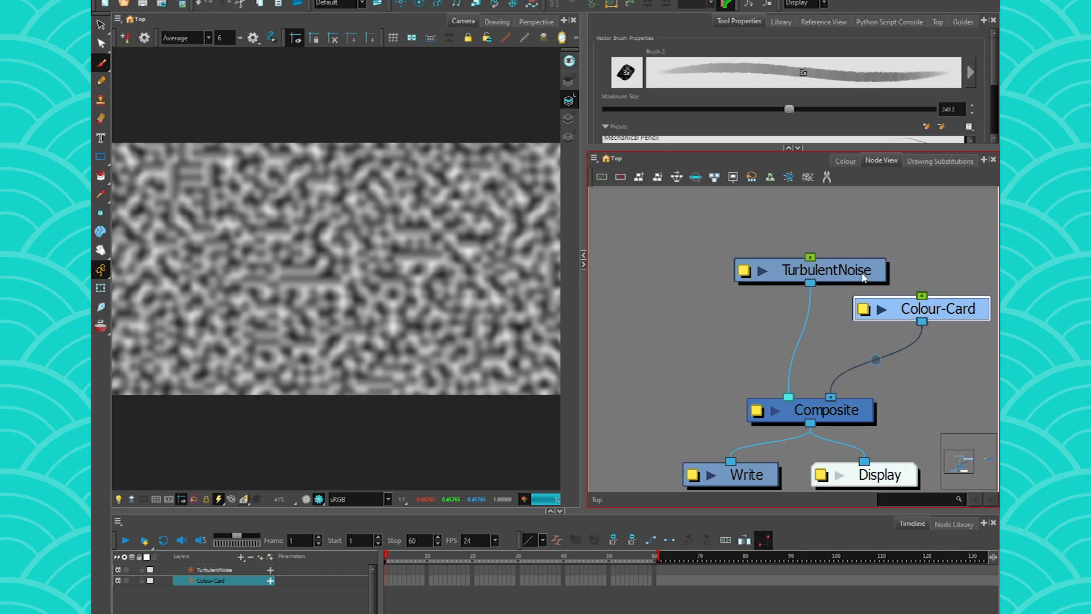
Insert a Greyscale node between TurbulentNoise and the Composite and enable its Matte Output.
left_click_drag(857, 273, 834, 259)
left_click(870, 234)
key("Return")
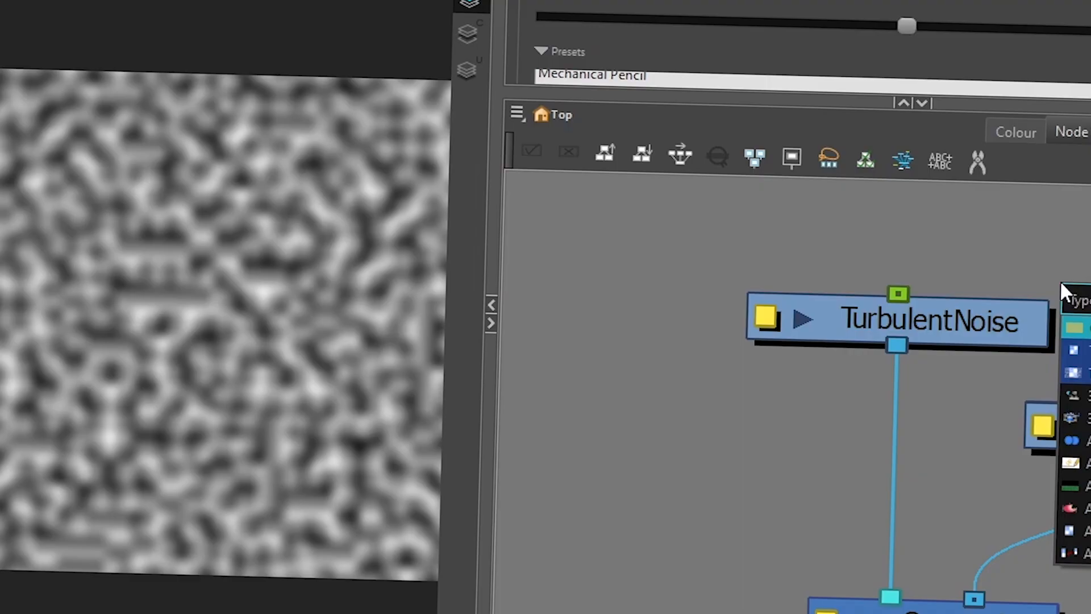
left_click(984, 223)
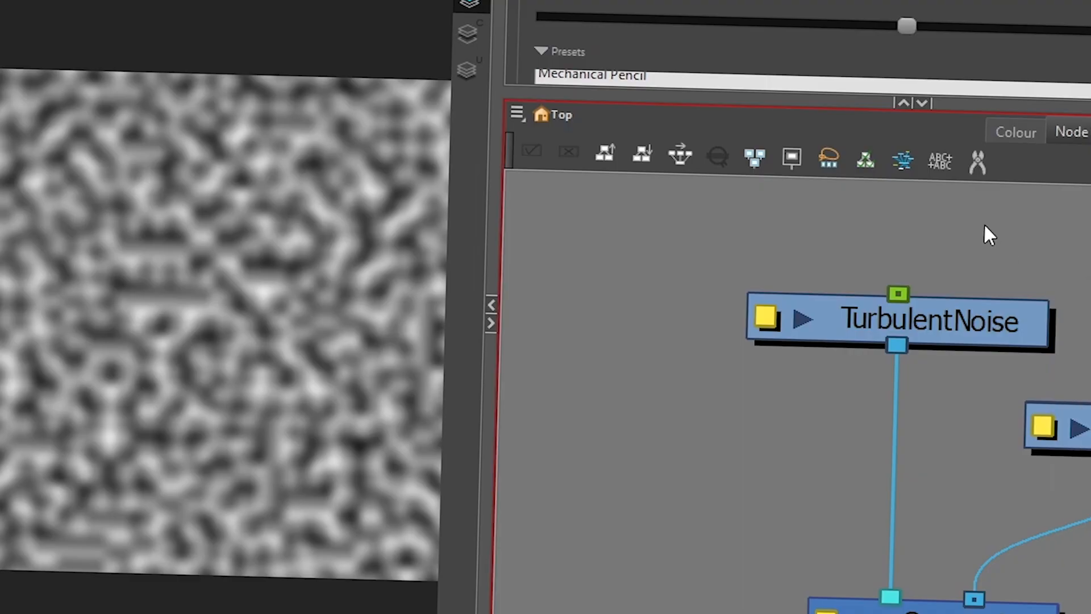
key("Tab")
type("grey")
left_click(1033, 270)
left_click_drag(1088, 199, 955, 448)
left_click(785, 425)
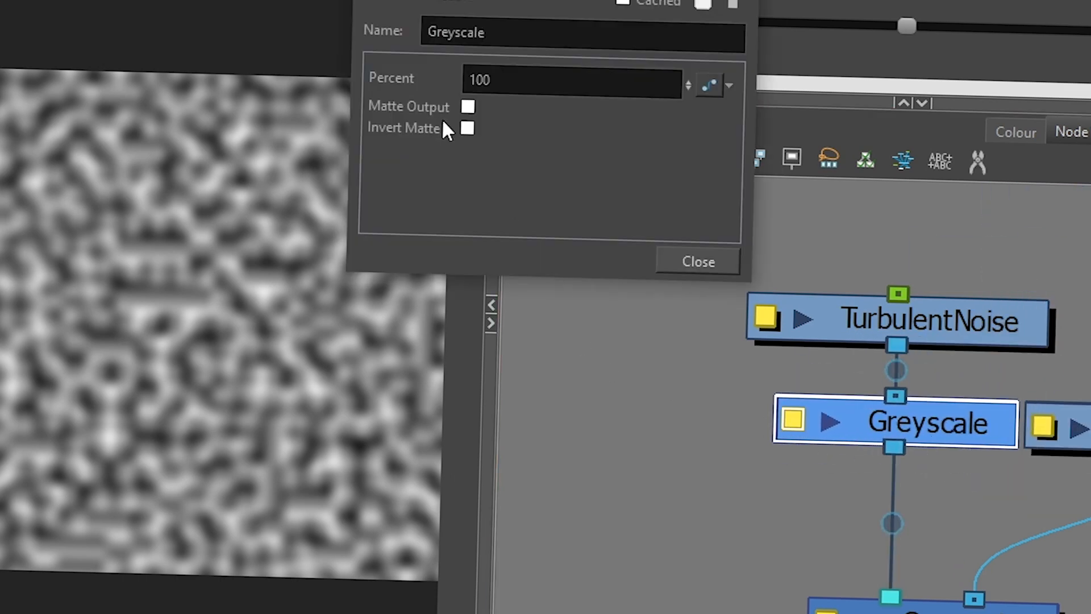
left_click(468, 107)
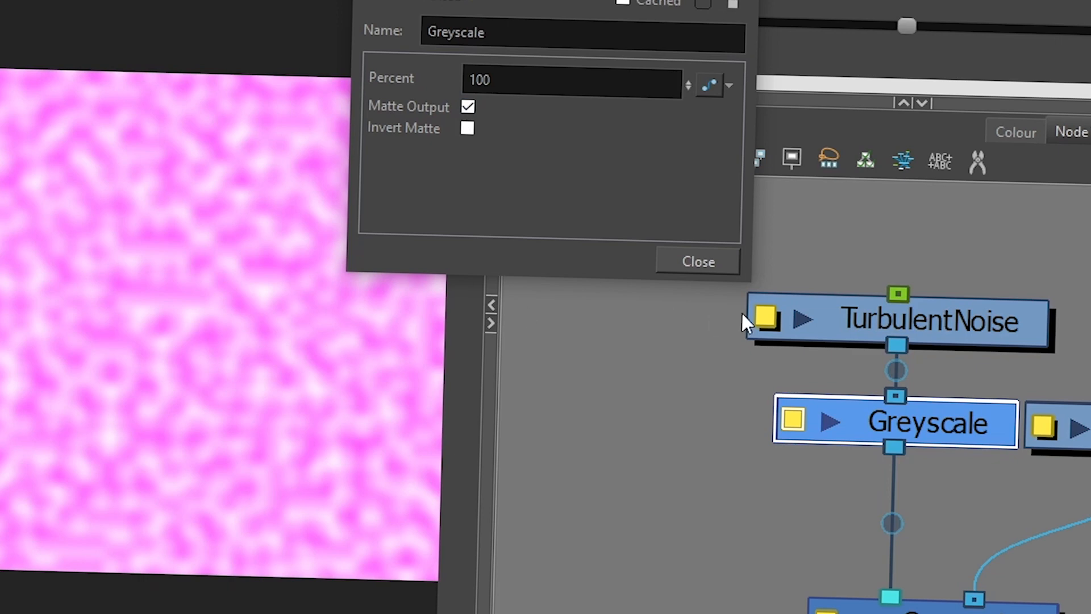
Close the Greyscale node's properties and delete the node from below TurbulentNoise.
left_click(701, 262)
left_click_drag(707, 487, 844, 397)
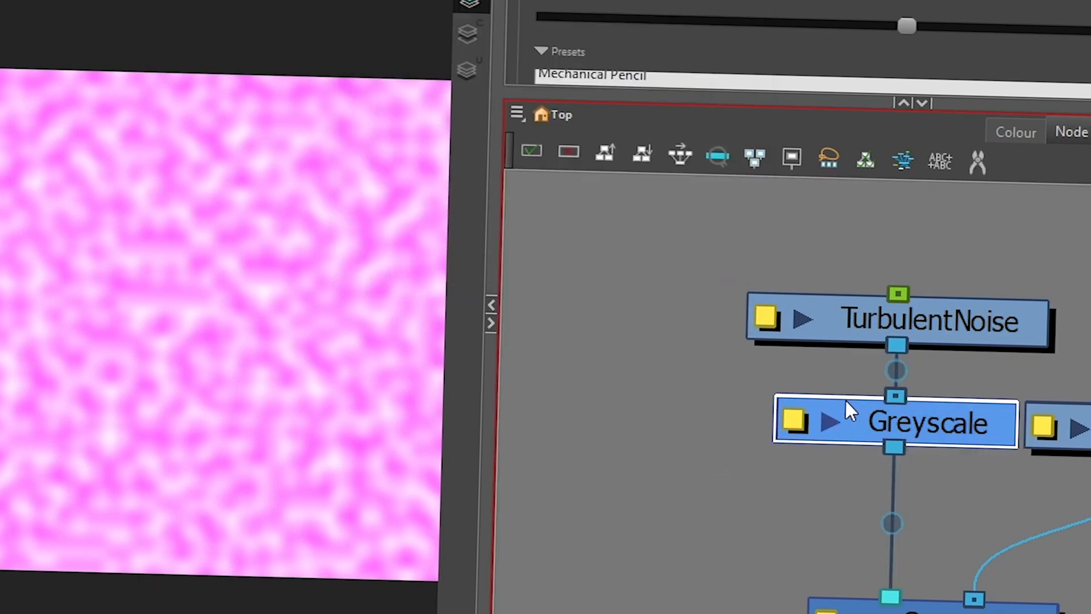
key("Delete")
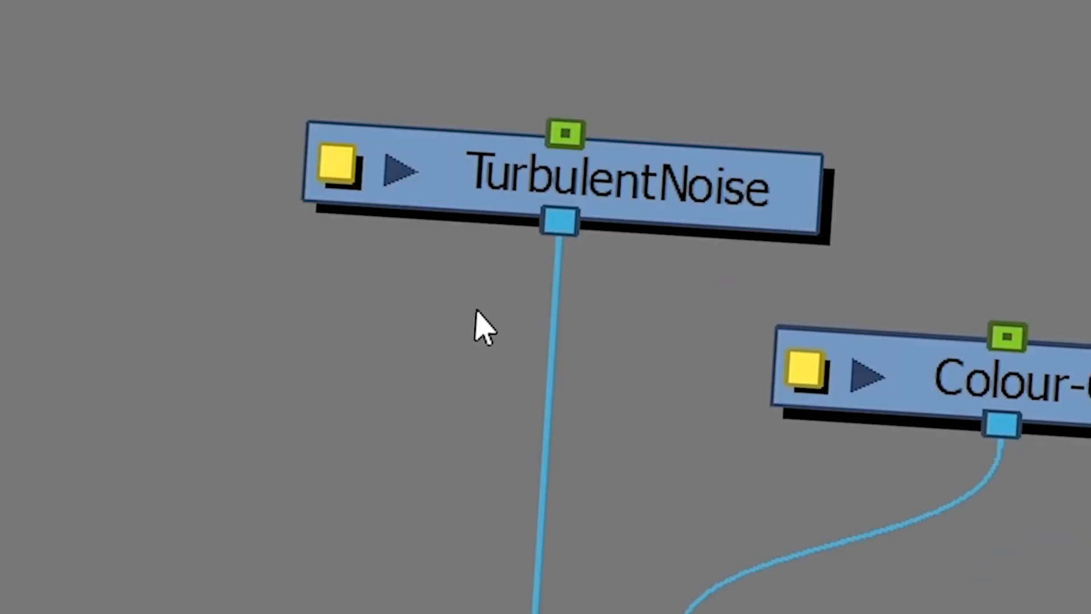
Add a Channel-Swap node and insert it on the connection between TurbulentNoise and the Composite.
key("Tab")
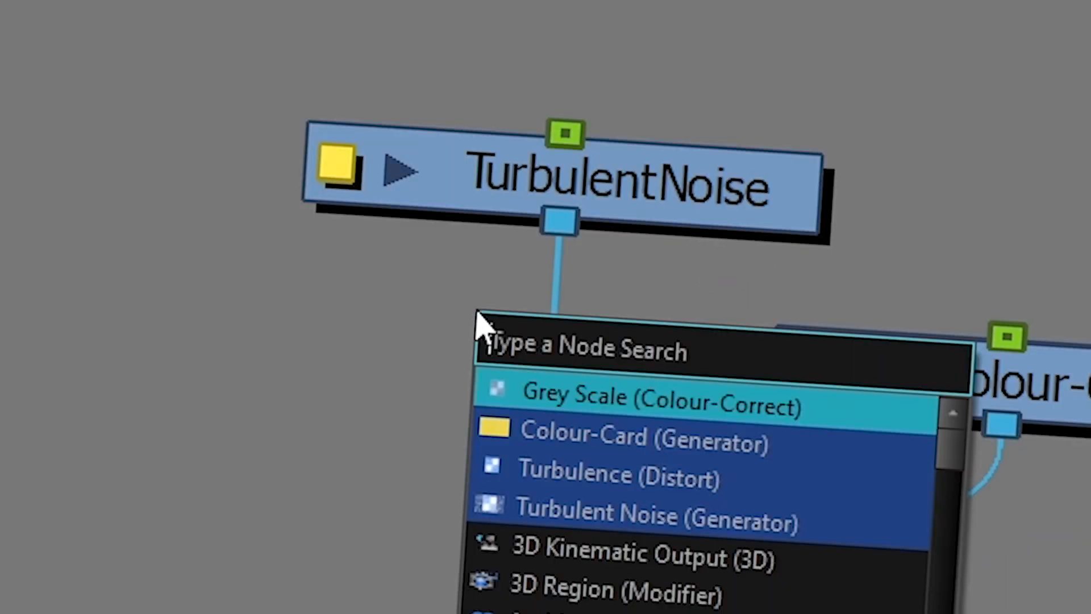
type("chane")
key("BackSpace")
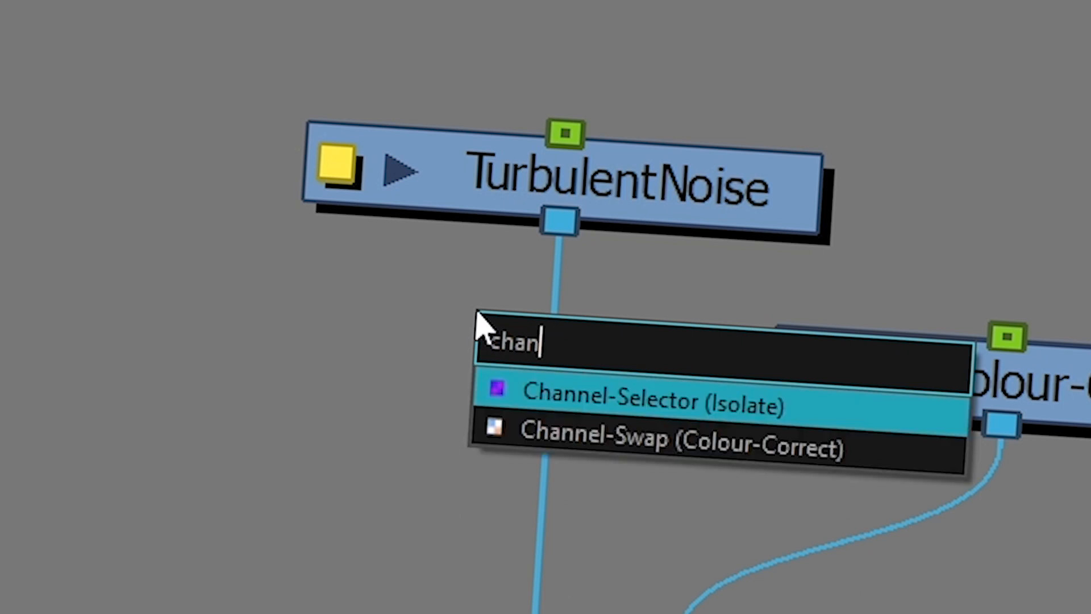
key("Down")
key("Return")
left_click_drag(672, 392, 639, 394)
key("alt")
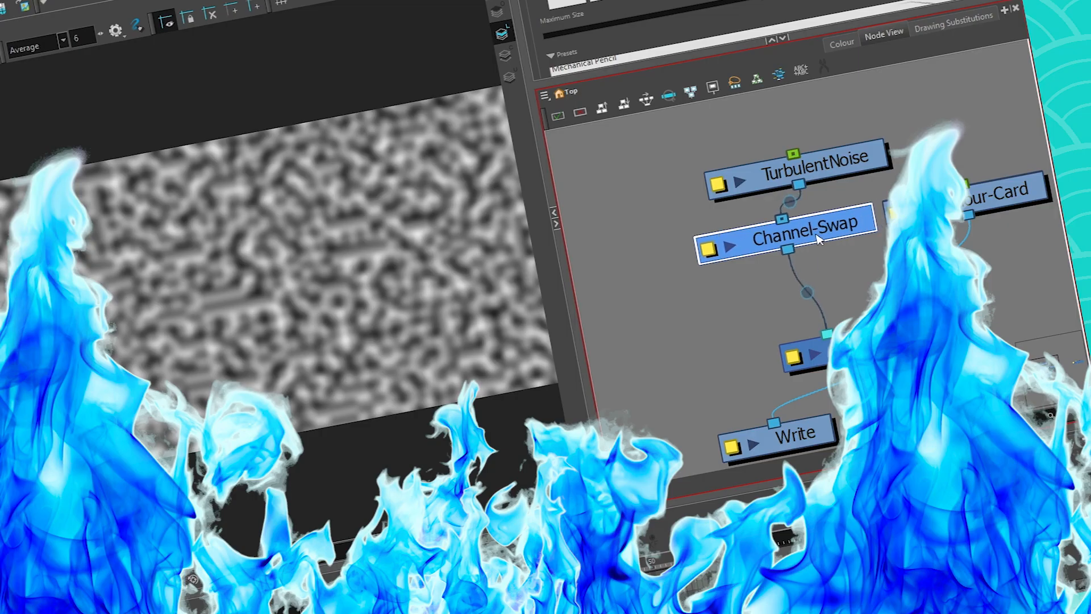
left_click_drag(730, 250, 723, 251)
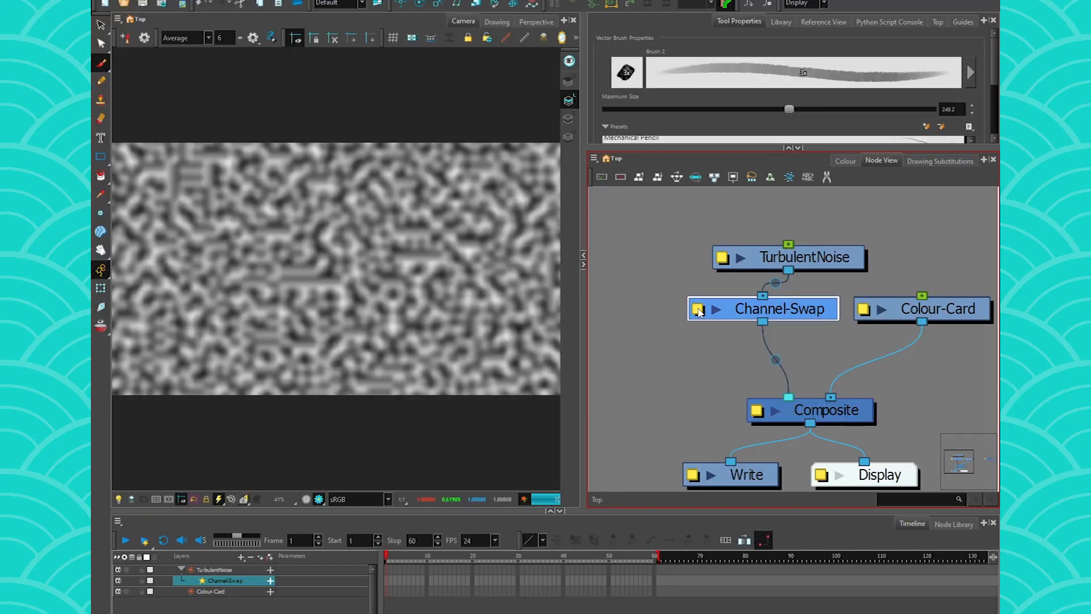
Set the Channel-Swap node's Alpha Channel From option to Luminance.
left_click(699, 312)
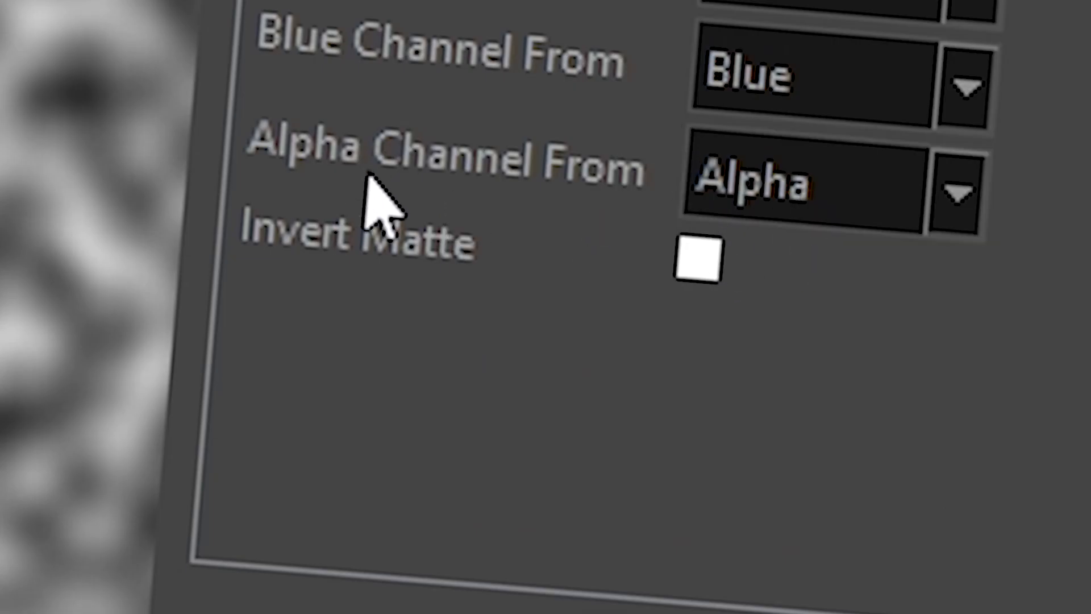
left_click(787, 191)
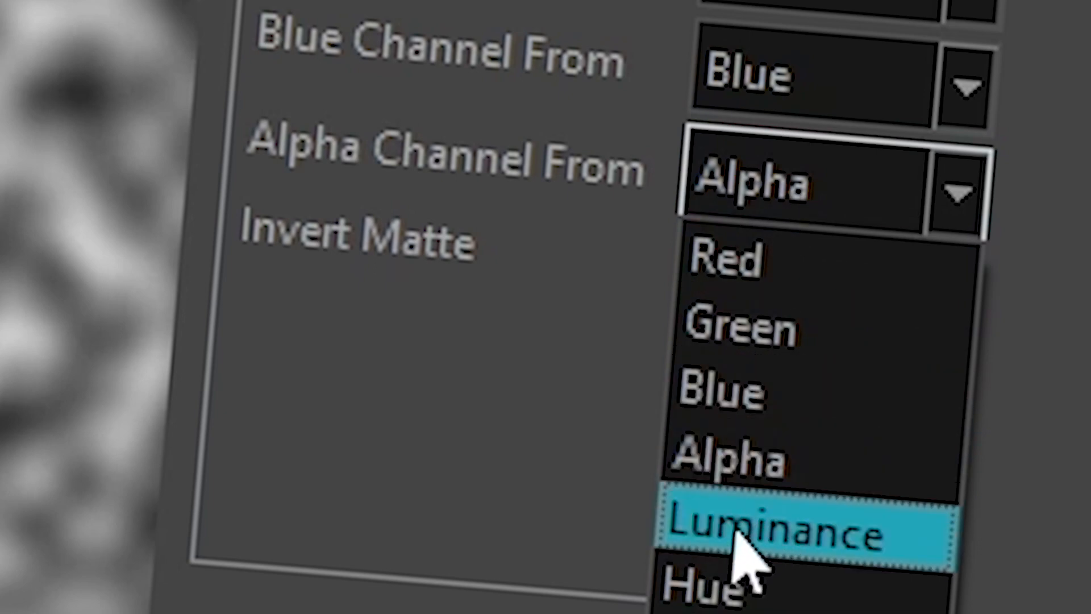
left_click(737, 533)
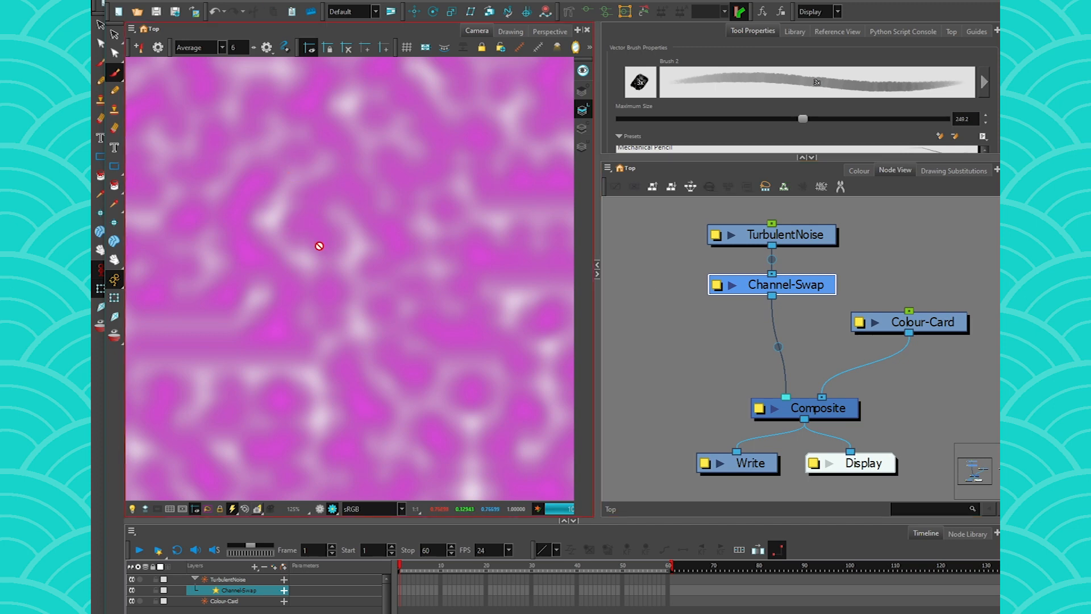
Add a Matte-Blur node between Channel-Swap and the Composite.
left_click(714, 332)
key("Tab")
type("mat")
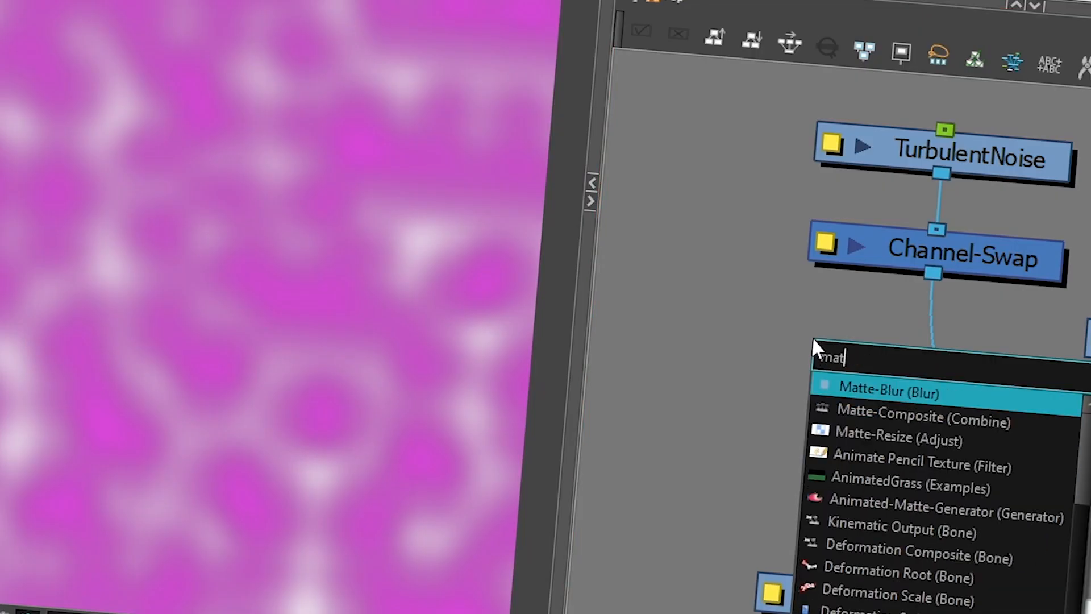
left_click(921, 390)
Set the Matte-Blur node's colour to dark purple with Red 103, Green 8, Blue 86, then close its properties.
left_click(784, 358)
left_click_drag(504, 104, 519, 101)
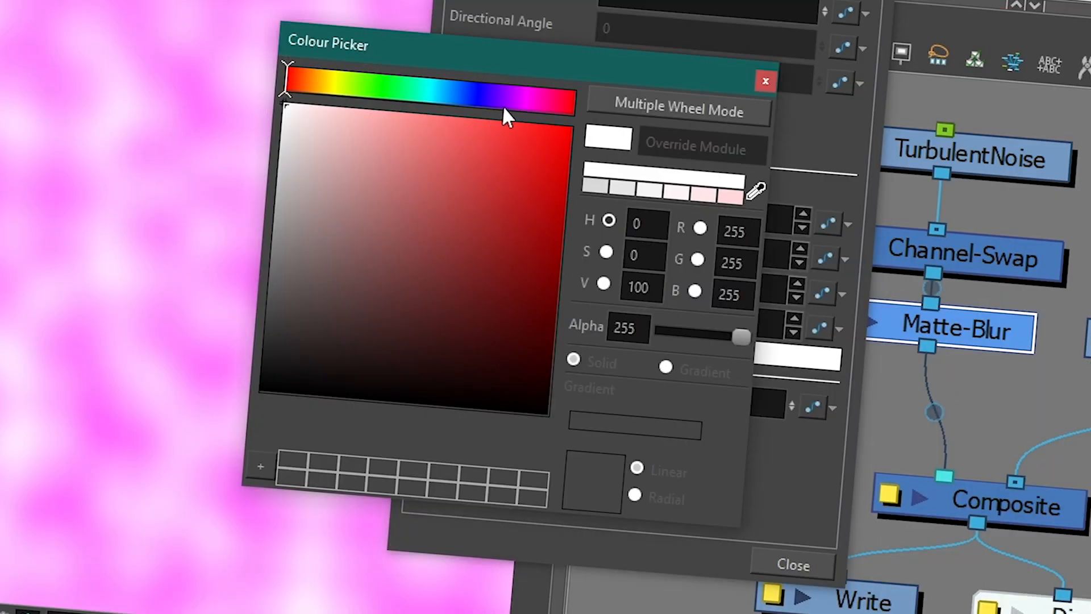
left_click_drag(471, 234, 507, 313)
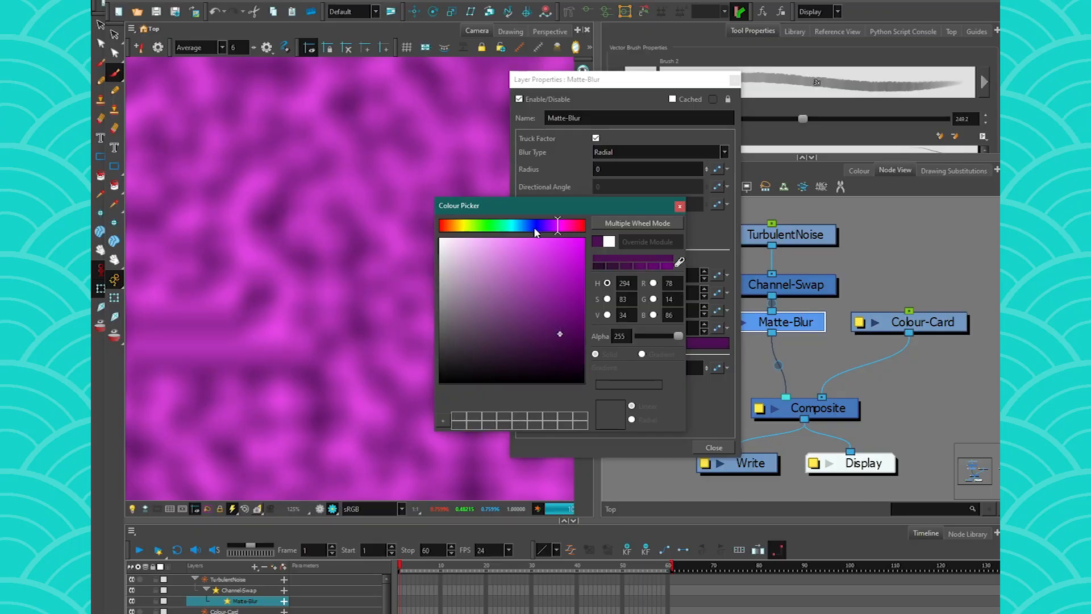
left_click_drag(559, 335, 563, 247)
left_click(563, 226)
left_click(572, 323)
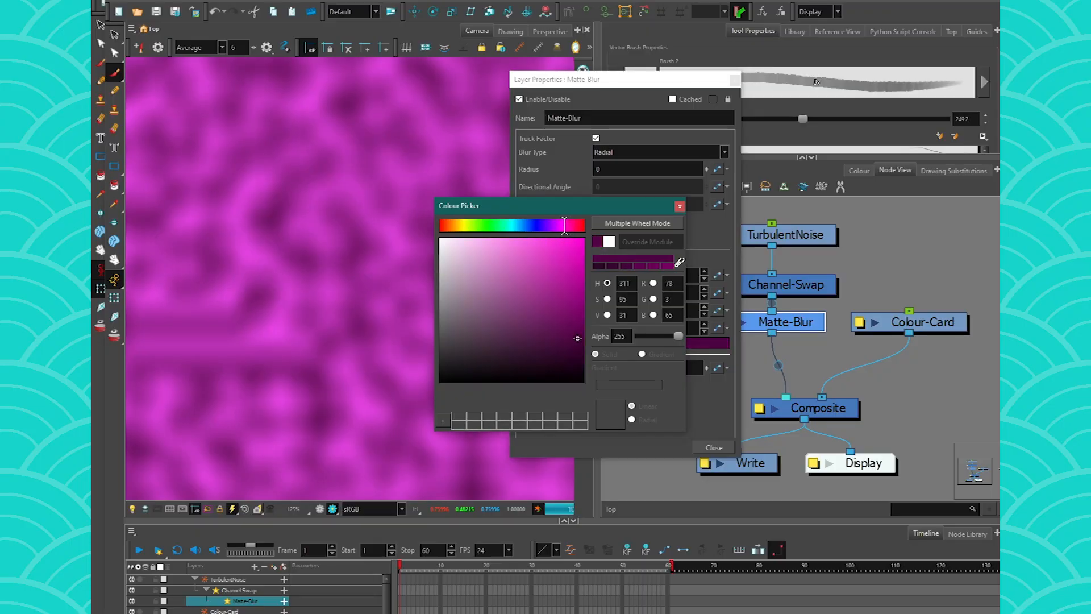
left_click(679, 205)
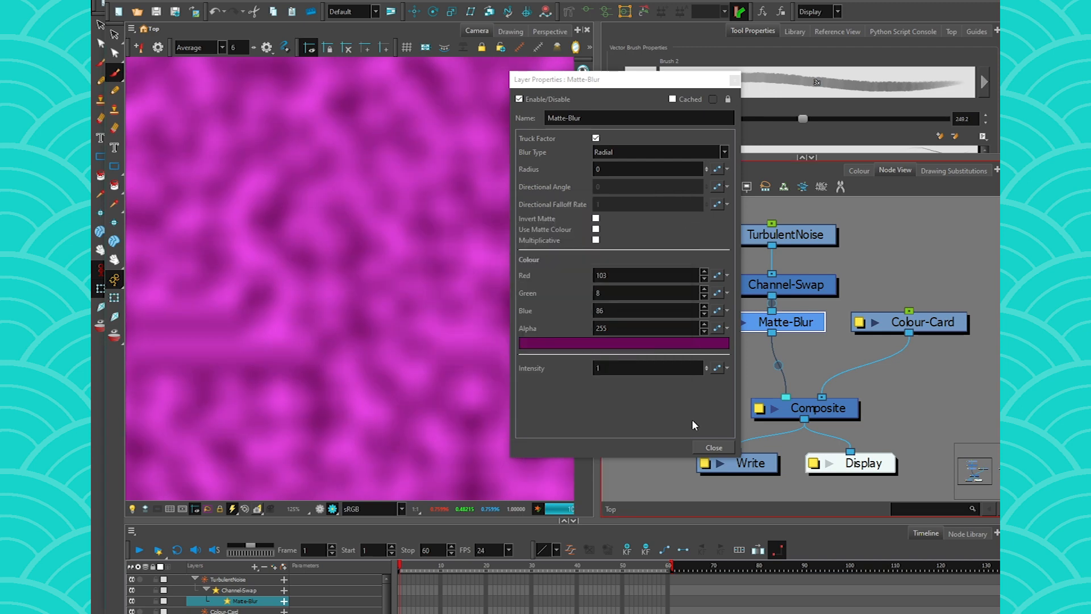
left_click(714, 447)
Space the Channel-Swap and Matte-Blur nodes apart to leave room between them.
left_click_drag(810, 291, 810, 279)
left_click(796, 326)
left_click_drag(797, 326, 797, 345)
left_click(805, 320)
Add a Remove-Transparency node and insert it on the connection between Channel-Swap and Matte-Blur.
key("Tab")
type("remo")
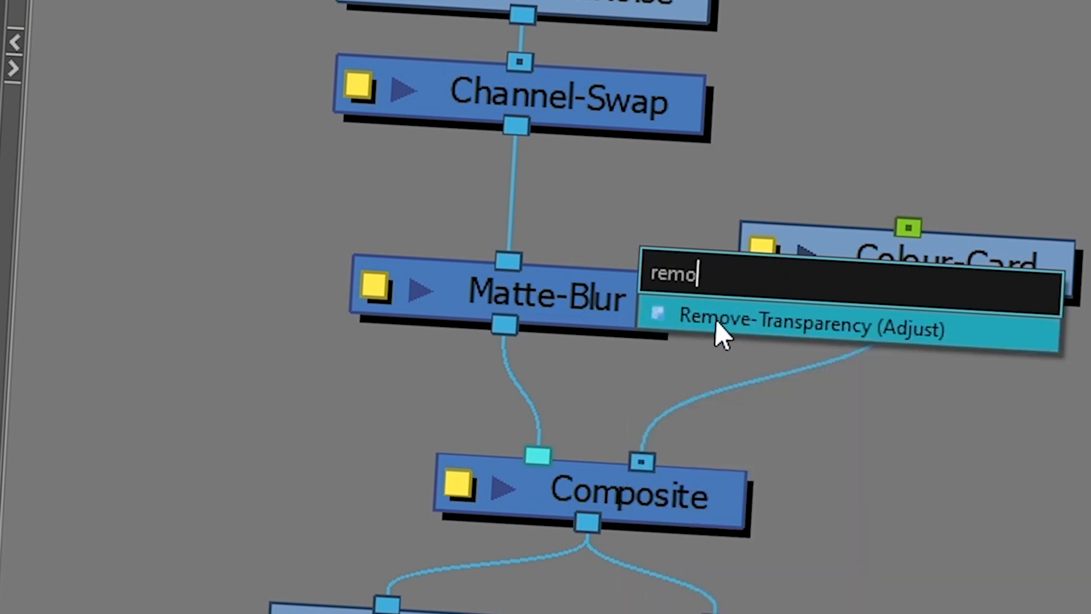
left_click(715, 319)
left_click_drag(796, 209, 475, 183)
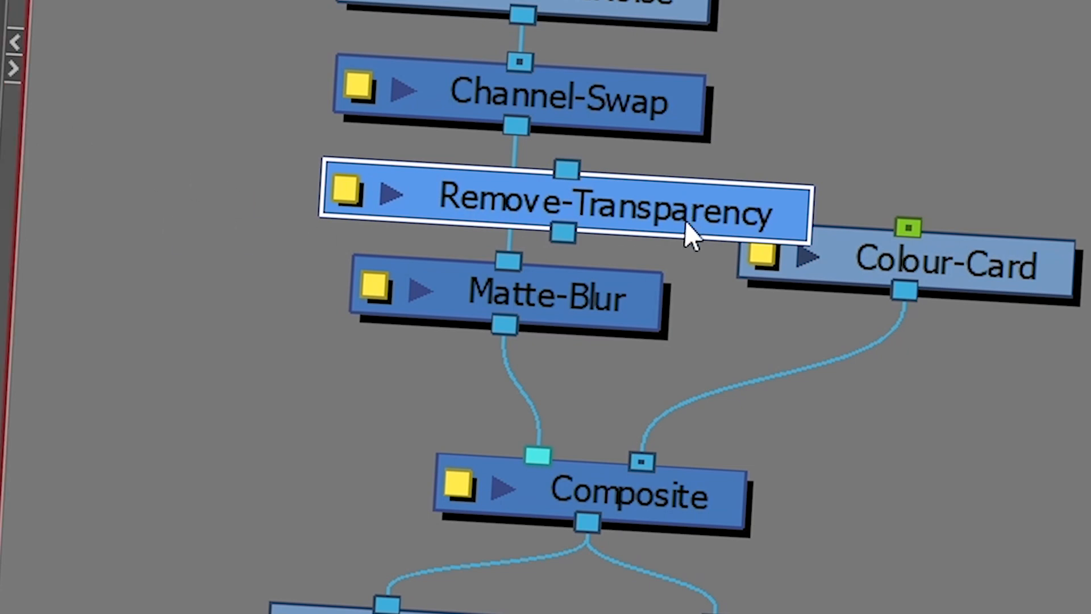
left_click_drag(672, 222, 611, 222)
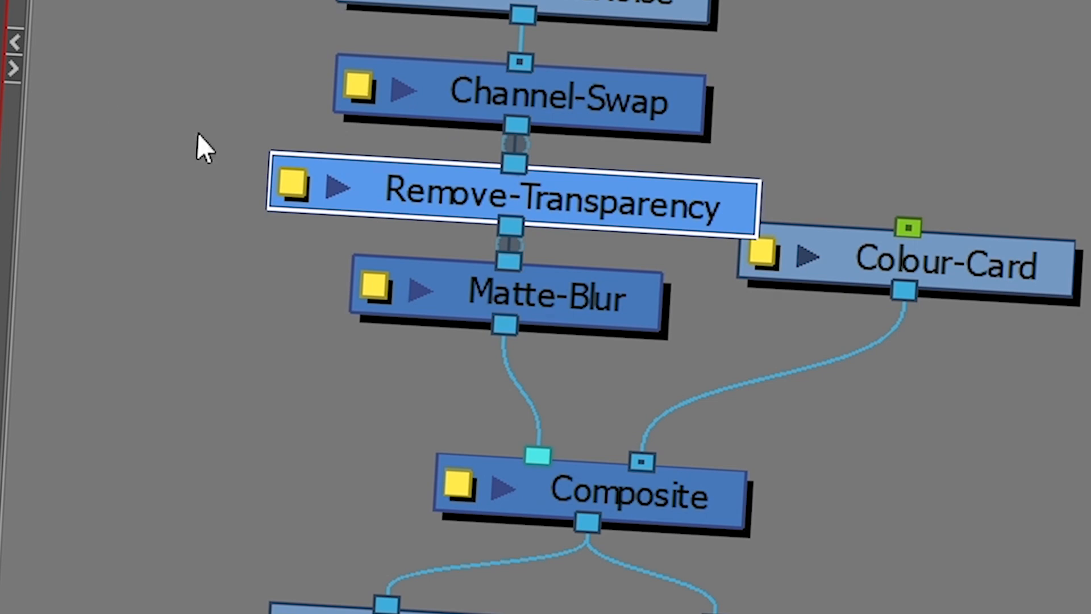
left_click_drag(591, 210, 628, 236)
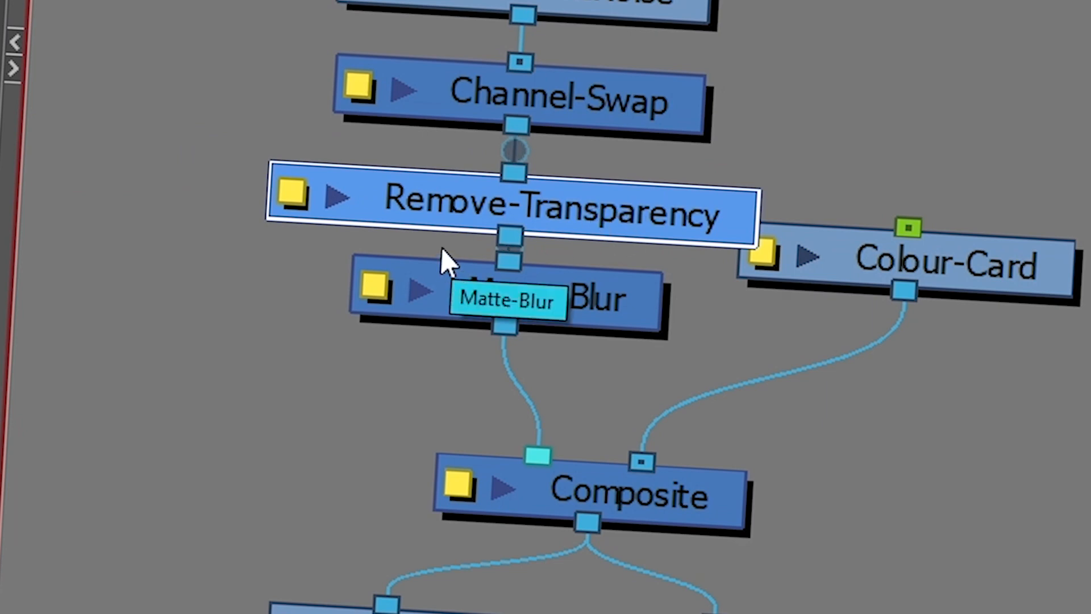
Review the noise type and fractal settings in the TurbulentNoise node's properties.
left_click(362, 1)
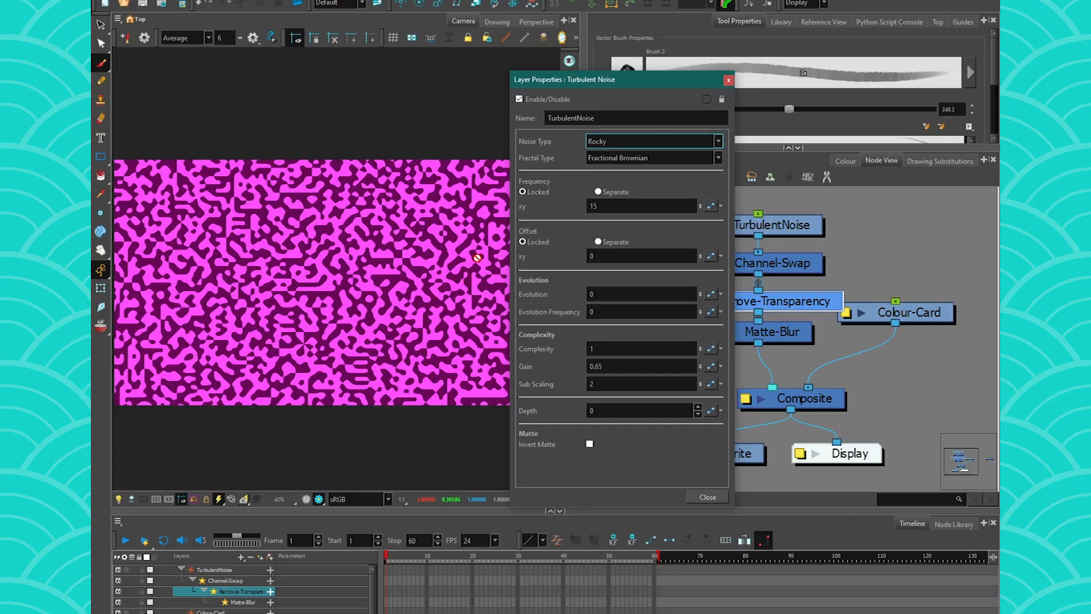
left_click(707, 496)
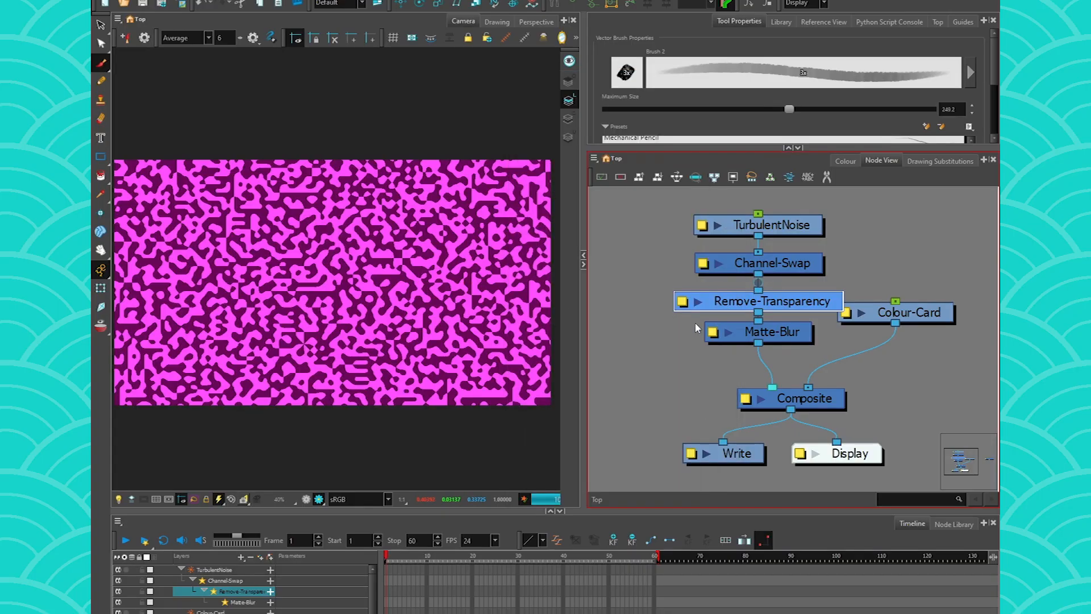
Move the TurbulentNoise, Channel-Swap, Remove-Transparency and Matte-Blur nodes together, farther above the Composite.
left_click_drag(671, 207, 744, 342)
left_click_drag(744, 333, 732, 304)
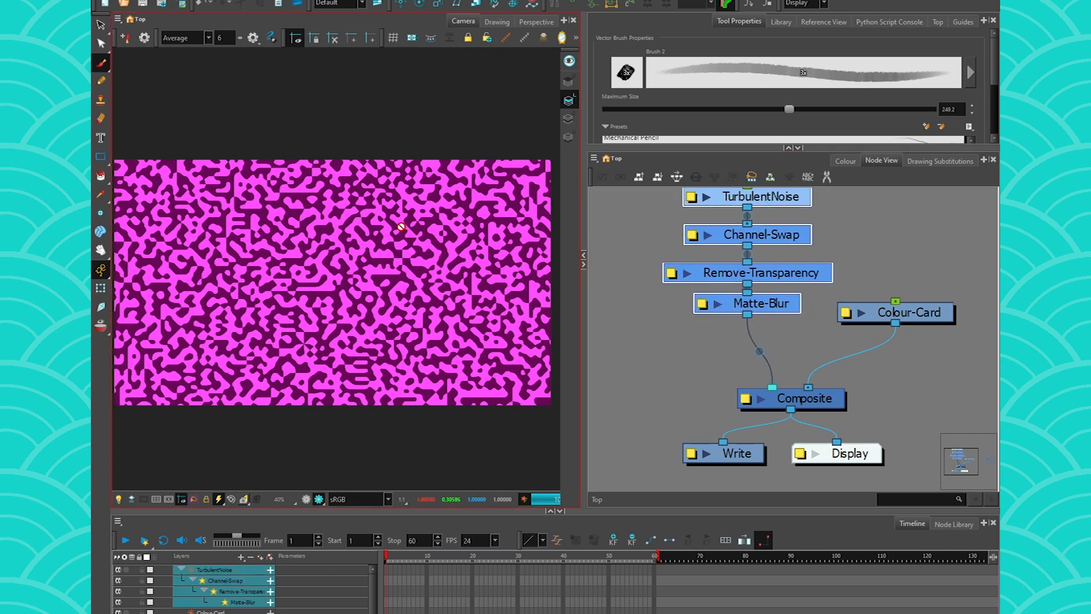
left_click(654, 222)
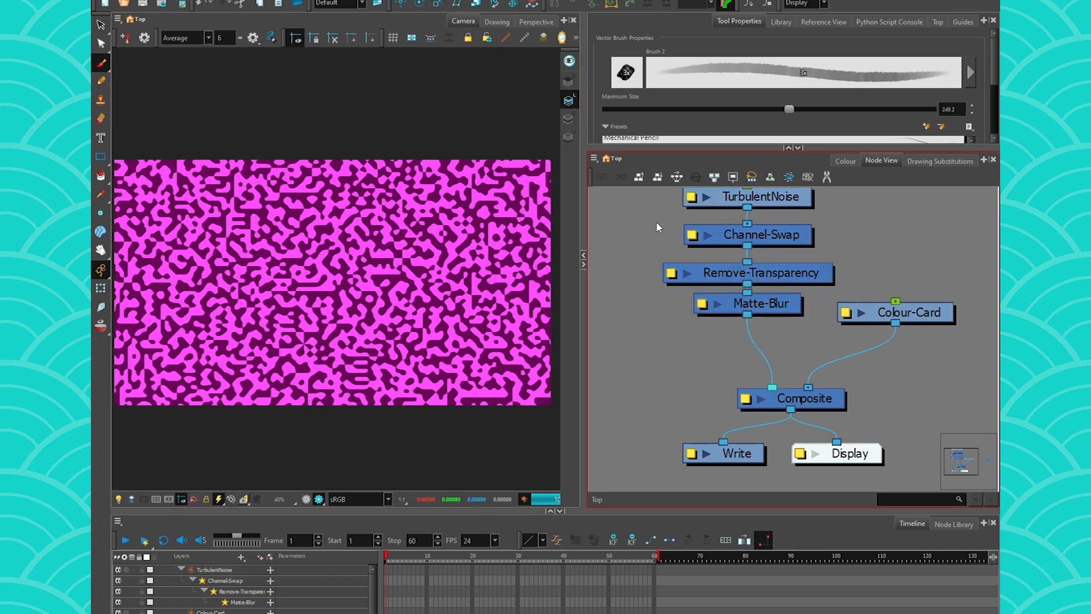
left_click_drag(679, 245, 687, 271)
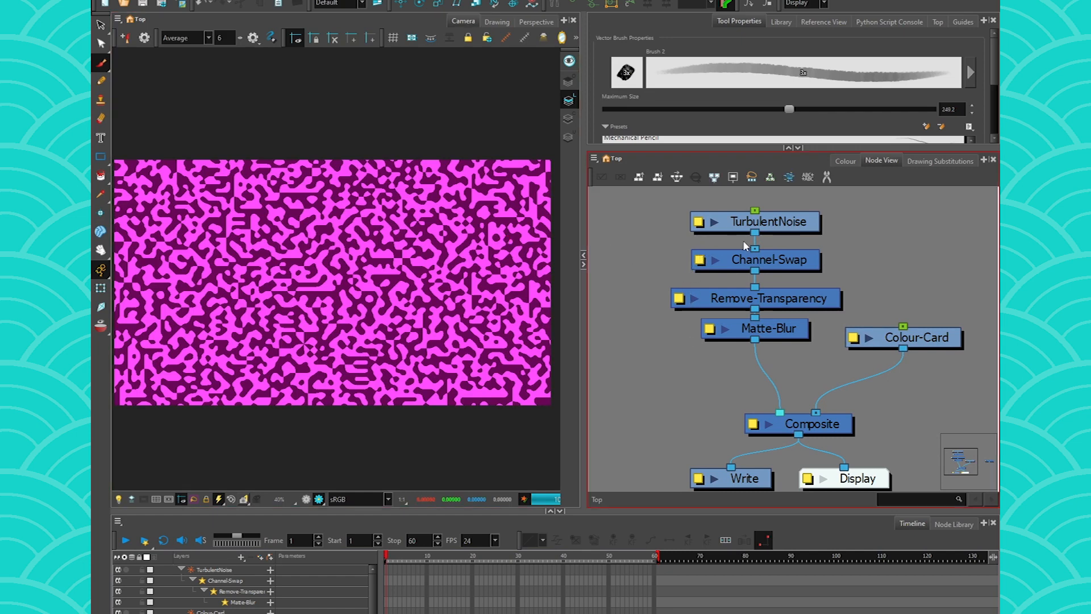
Connect the TurbulentNoise output directly to the Composite, beside the Matte-Blur connection.
left_click_drag(754, 233, 767, 416)
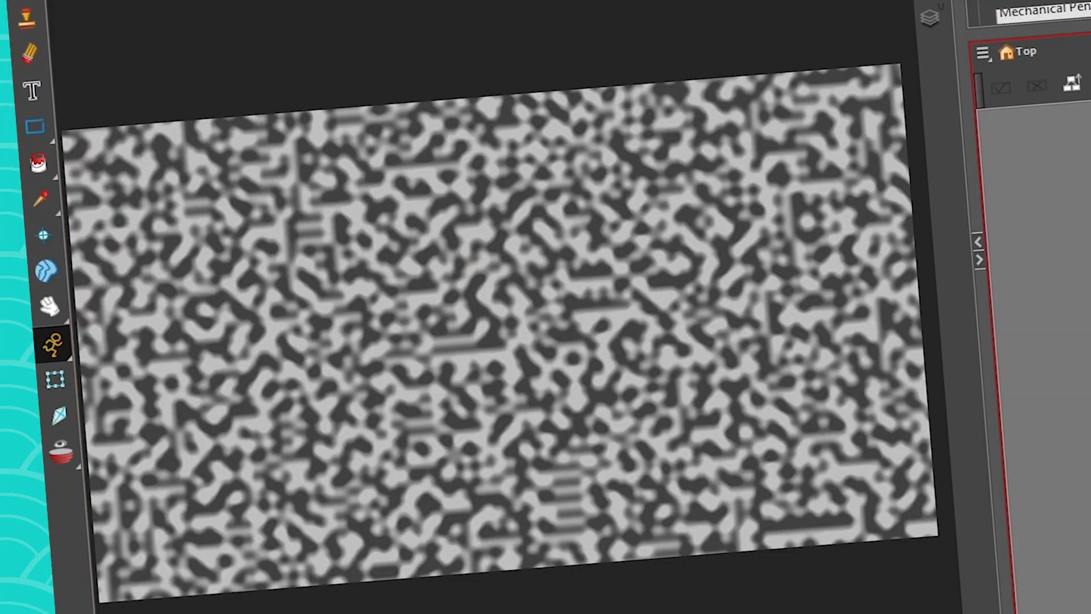